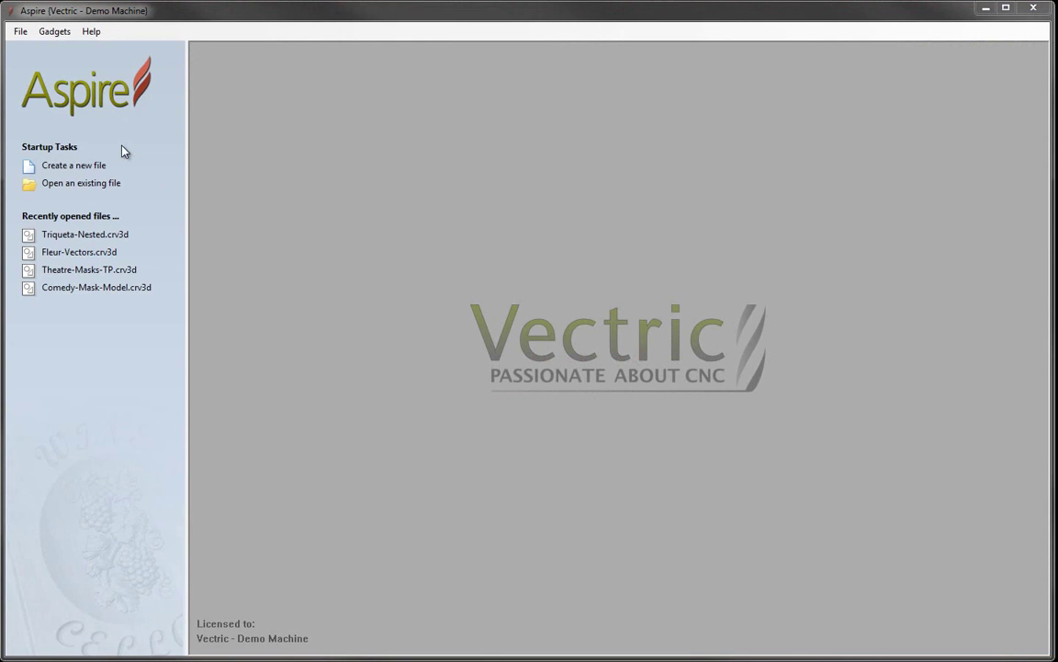
- Create a new 12 × 12 inch job, 1 inch thick
left_click(81, 171)
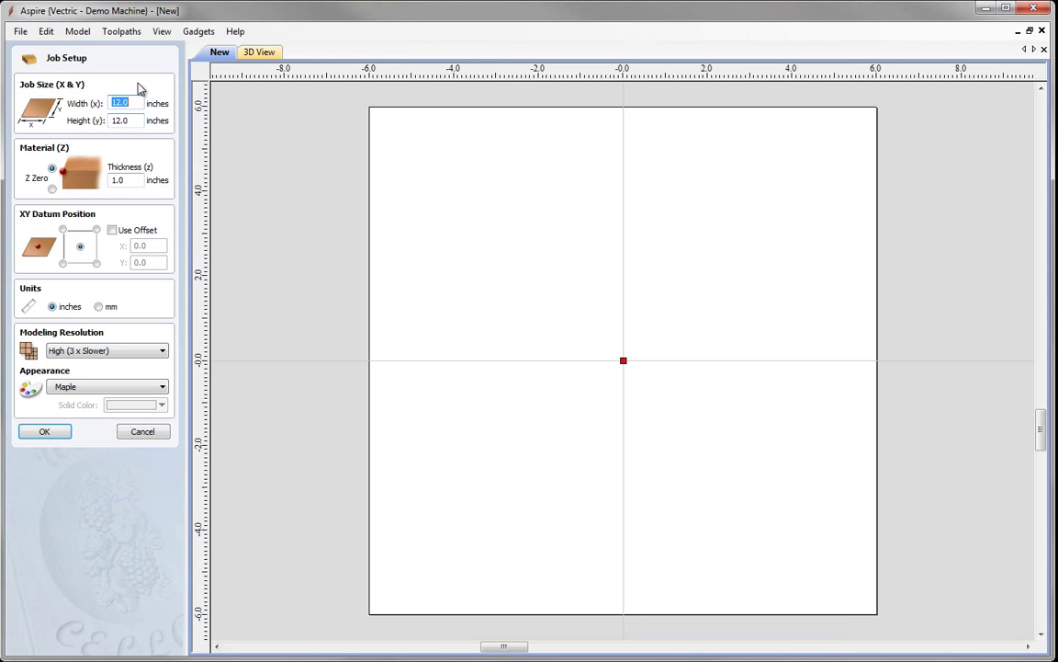
left_click(118, 104)
double_click(117, 104)
key("Tab")
key("Tab")
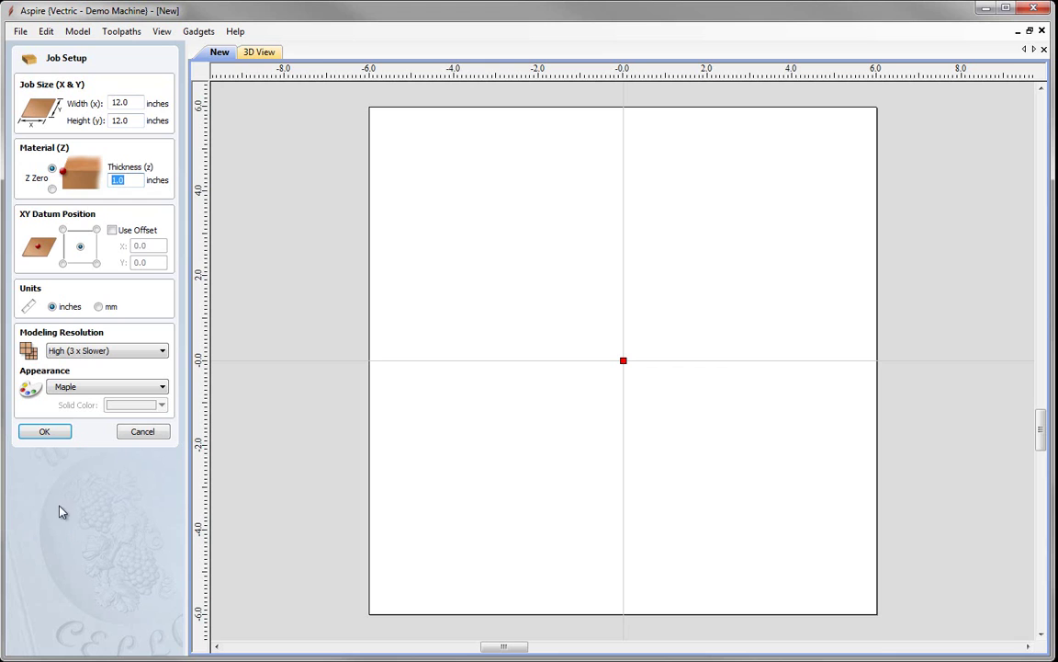
left_click(44, 432)
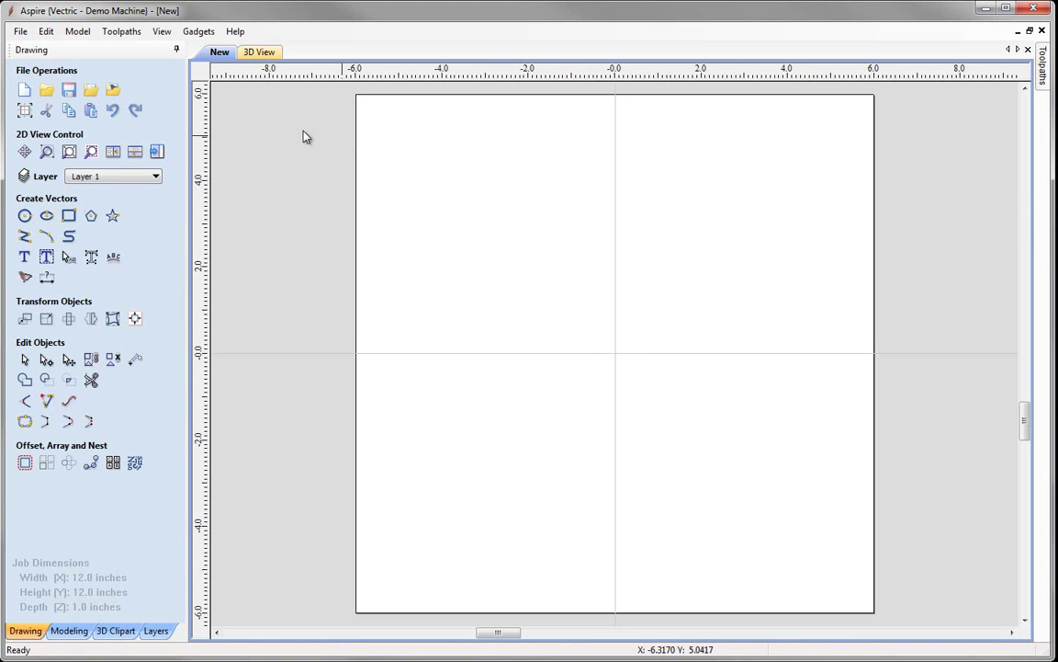
- Launch the Celtic Weave Creator from the Gadgets menu
left_click(200, 34)
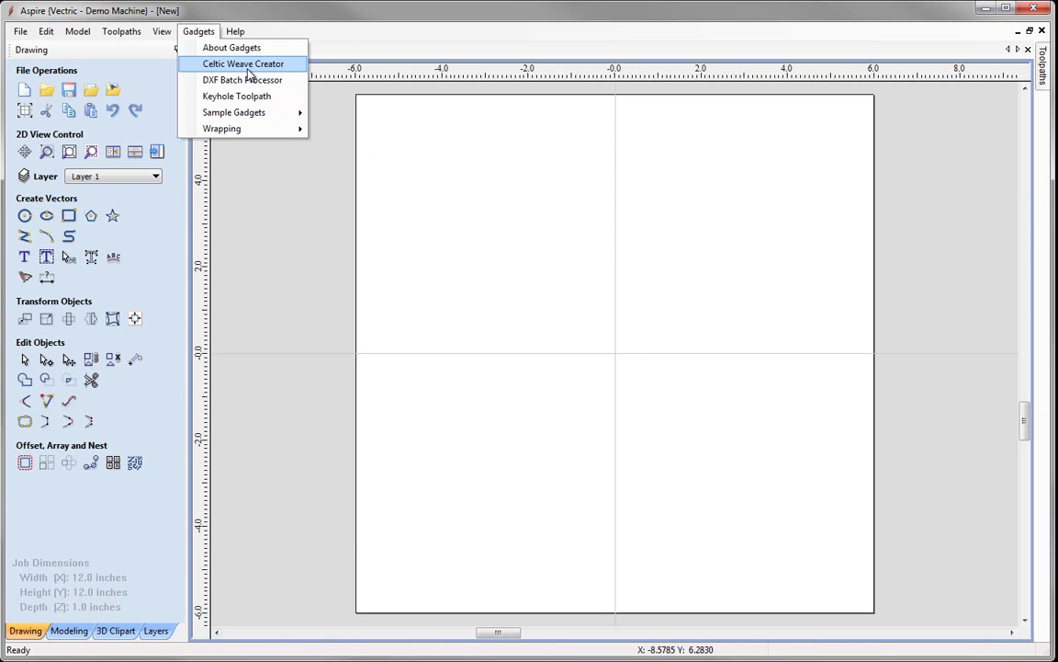
left_click(248, 66)
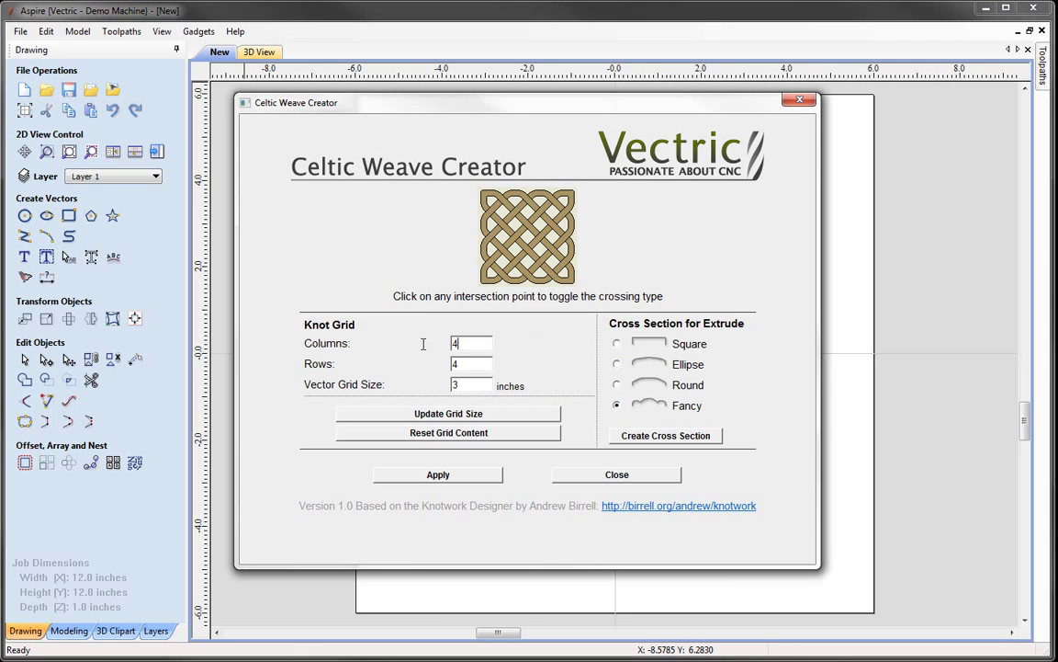
left_click_drag(424, 344, 410, 357)
type("6")
key("Tab")
type("6")
left_click(459, 416)
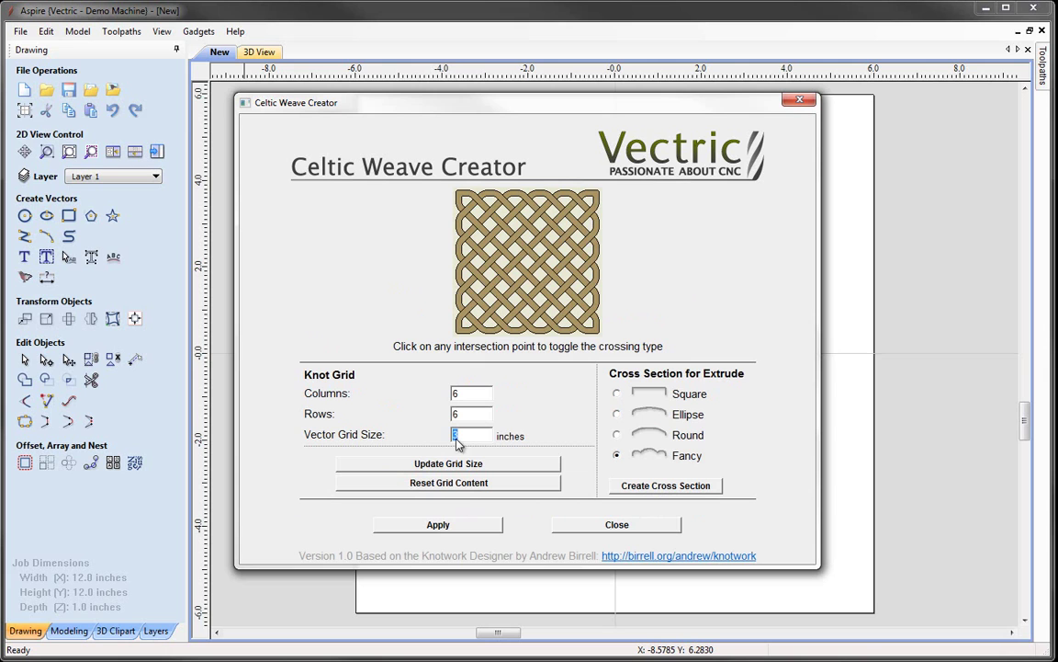
left_click_drag(475, 437, 451, 438)
key("shift+Tab")
key("shift+Tab")
type("4")
key("Tab")
type("4")
double_click(470, 437)
key("shift+Tab")
left_click(520, 462)
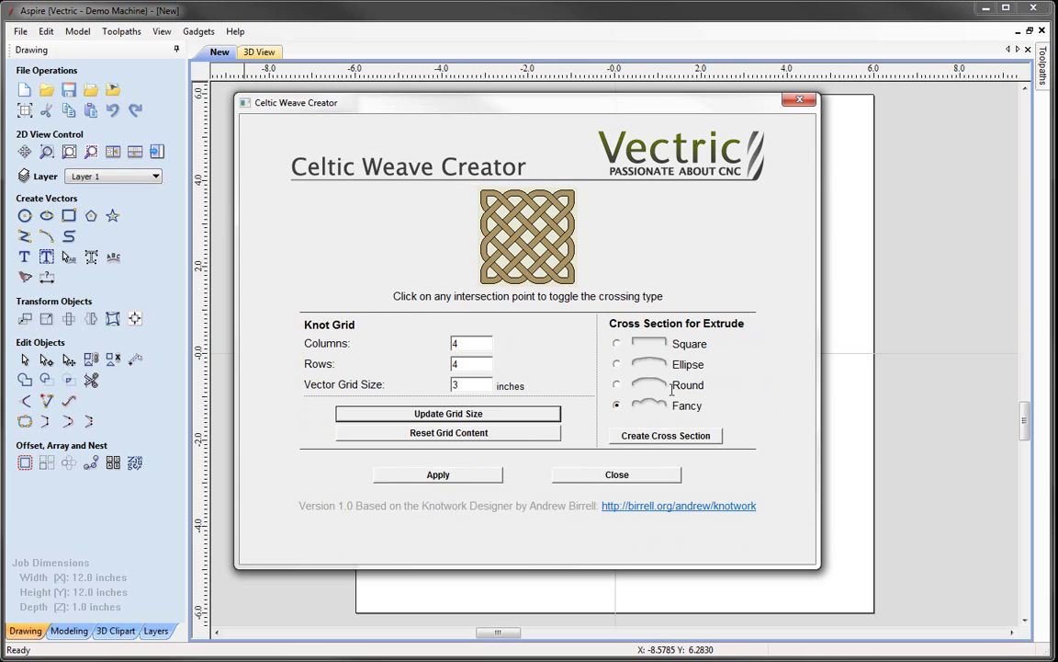
- Draw the Fancy cross-section curve and apply the 4 × 4 knot weave vectors
mouse_move(680, 103)
left_mouse_down()
mouse_move(489, 94)
mouse_move(466, 79)
left_mouse_up()
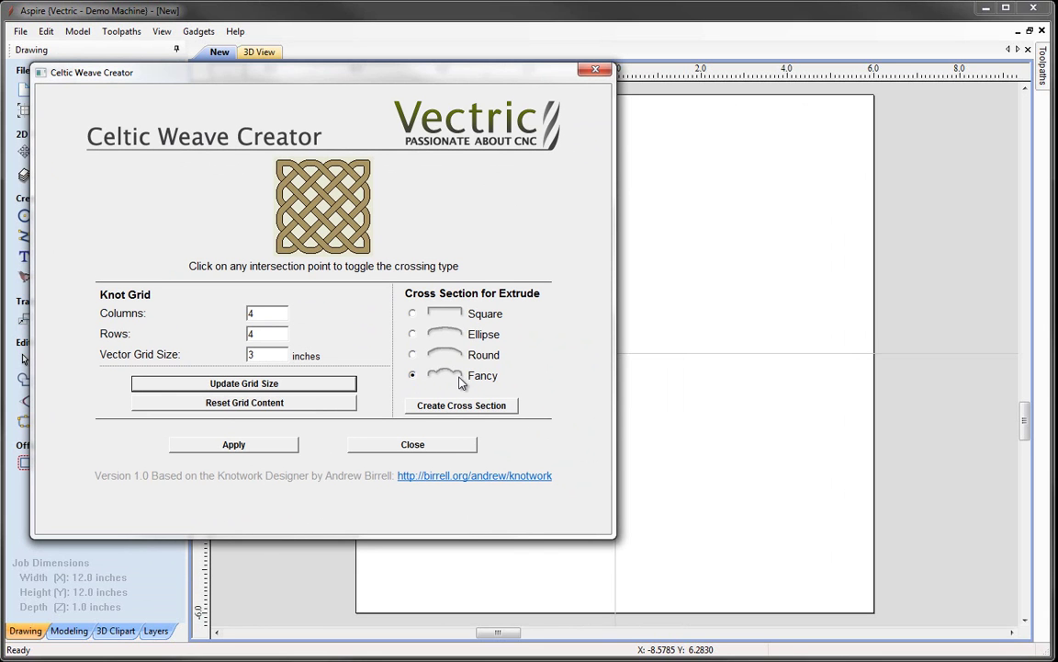
left_click_drag(478, 67, 873, 115)
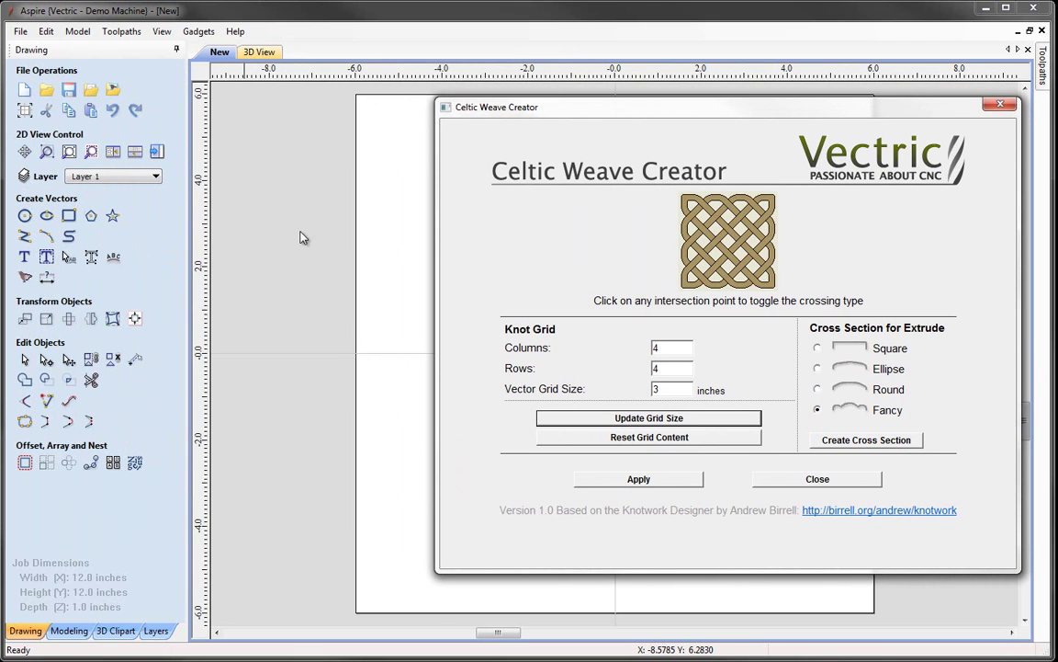
left_click(853, 447)
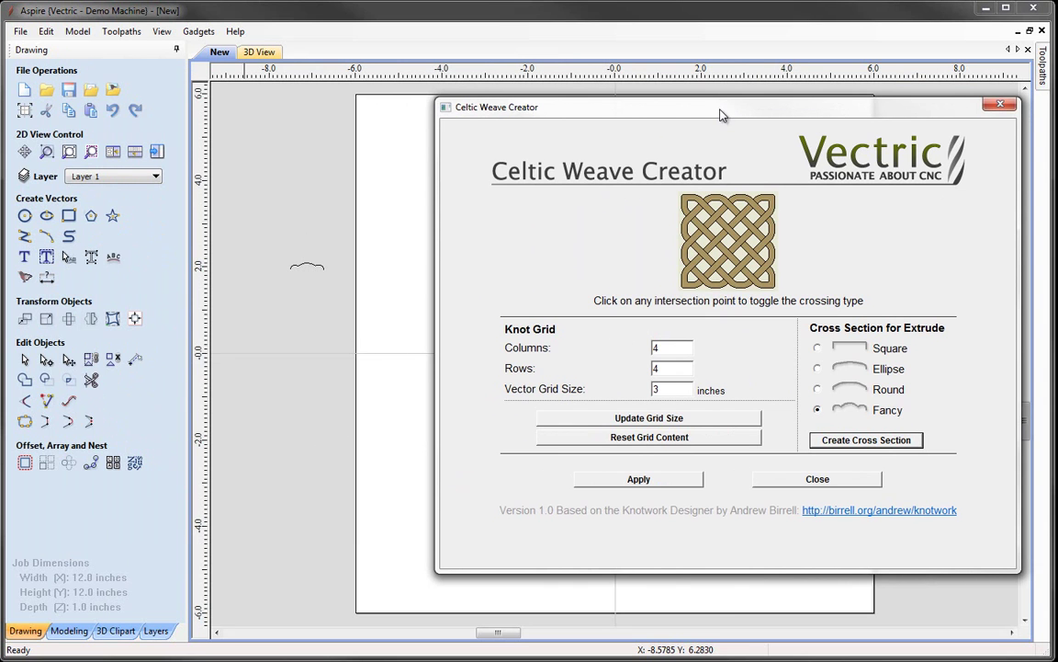
mouse_move(673, 122)
left_mouse_down()
mouse_move(362, 128)
mouse_move(306, 116)
left_mouse_up()
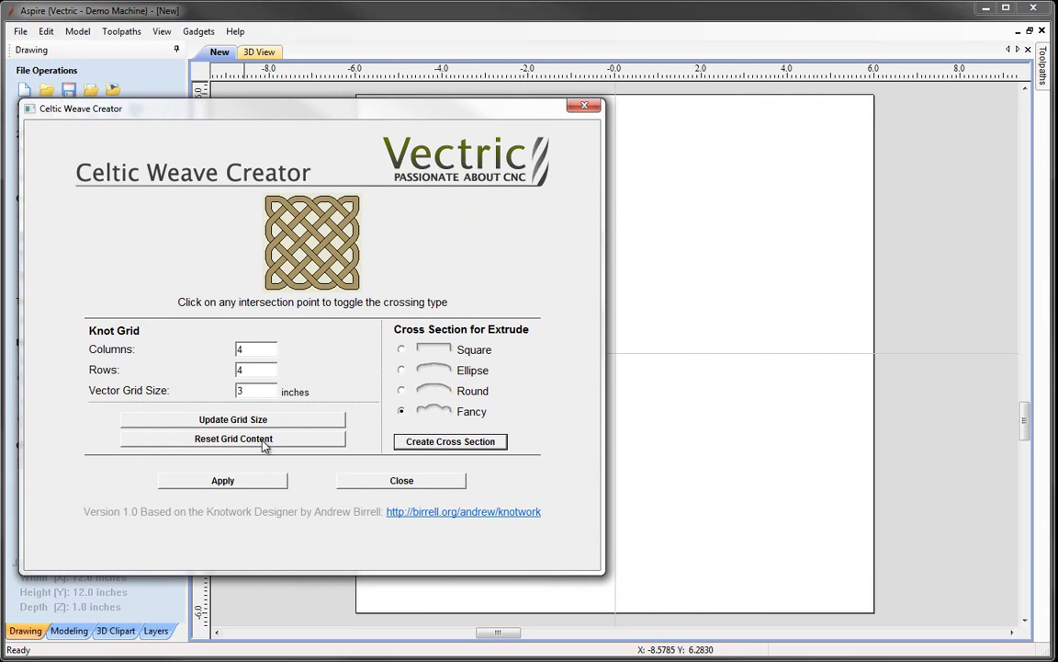
left_click(253, 480)
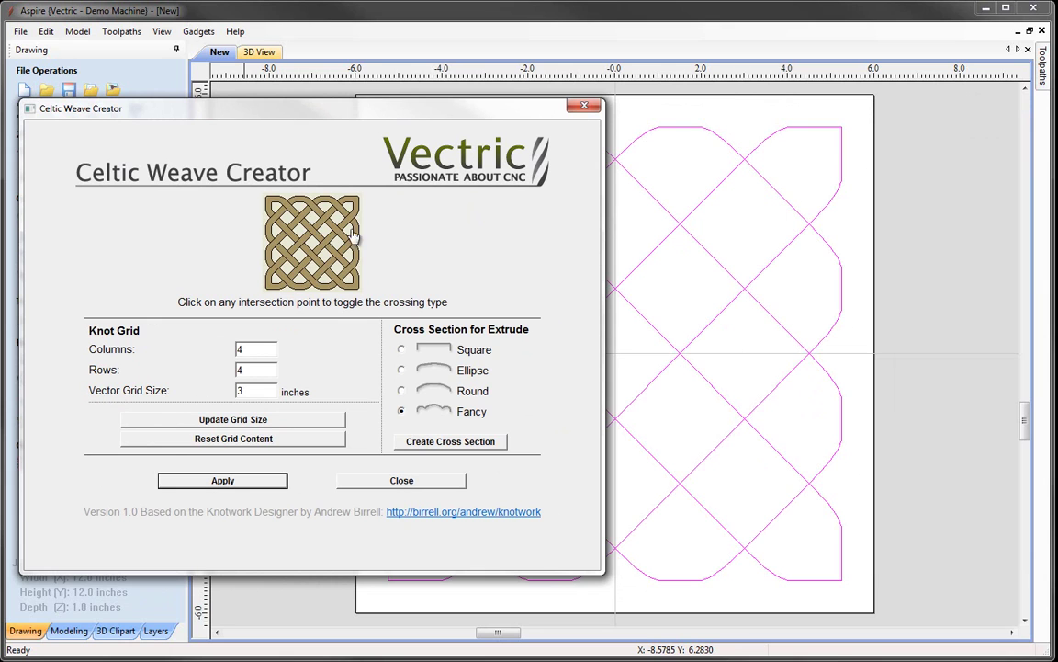
- Toggle all four corner crossings into detached squares and reapply the knot vectors
left_click(276, 223)
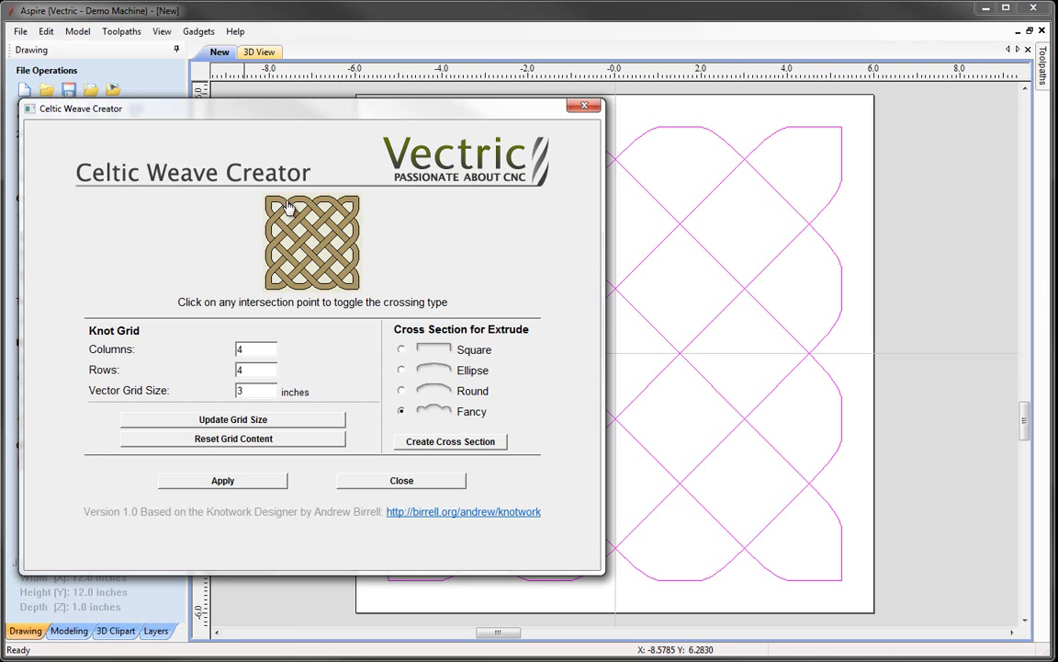
left_click(284, 217)
left_click(273, 210)
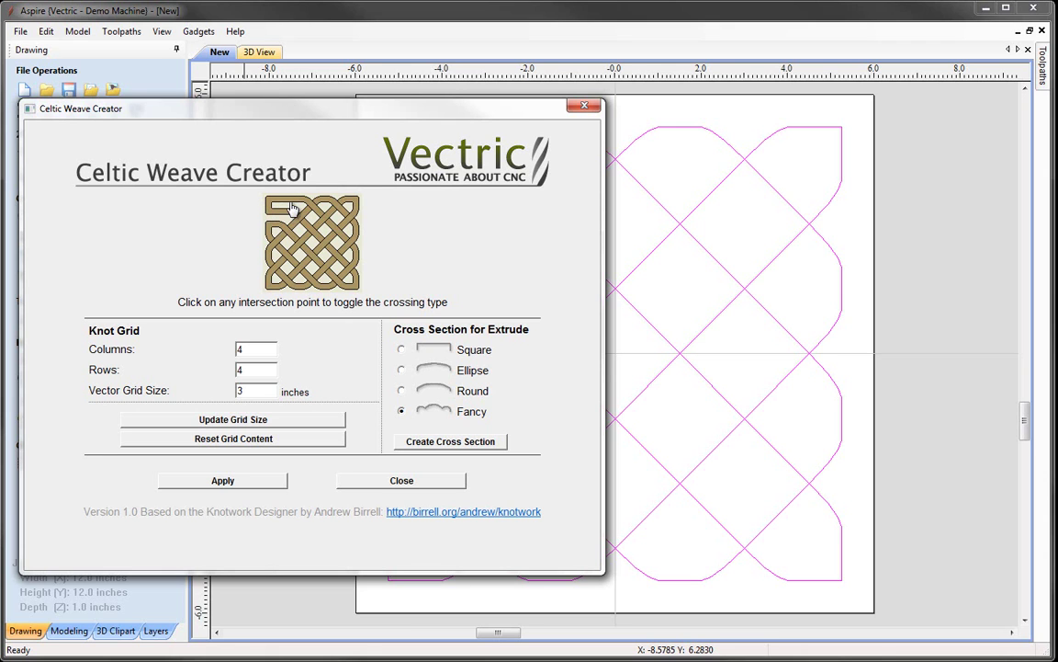
left_click(352, 224)
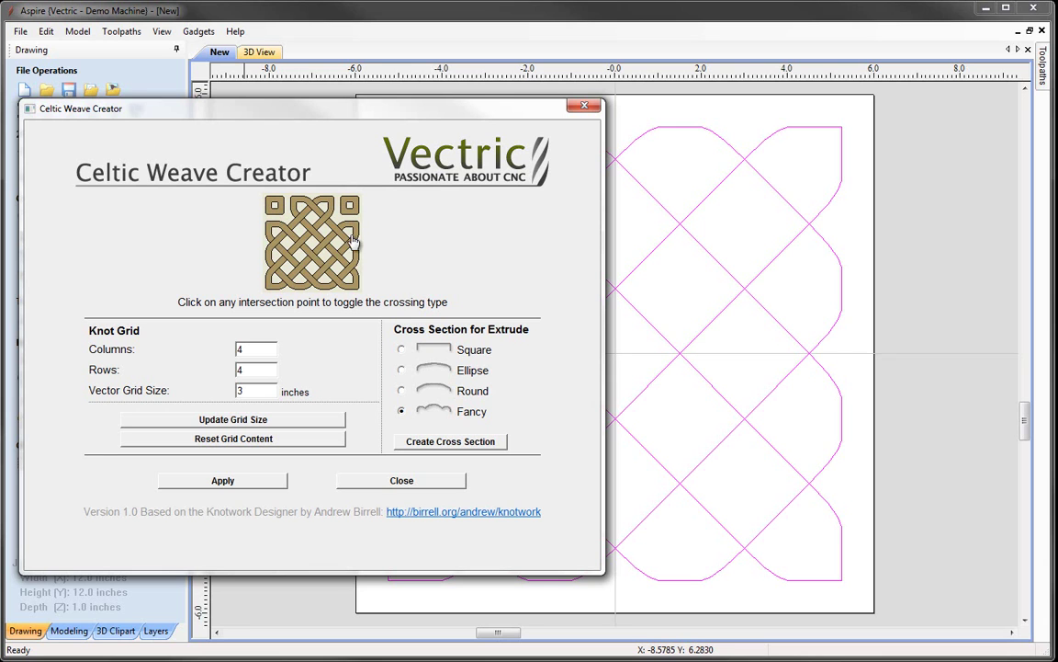
left_click(337, 279)
left_click(276, 279)
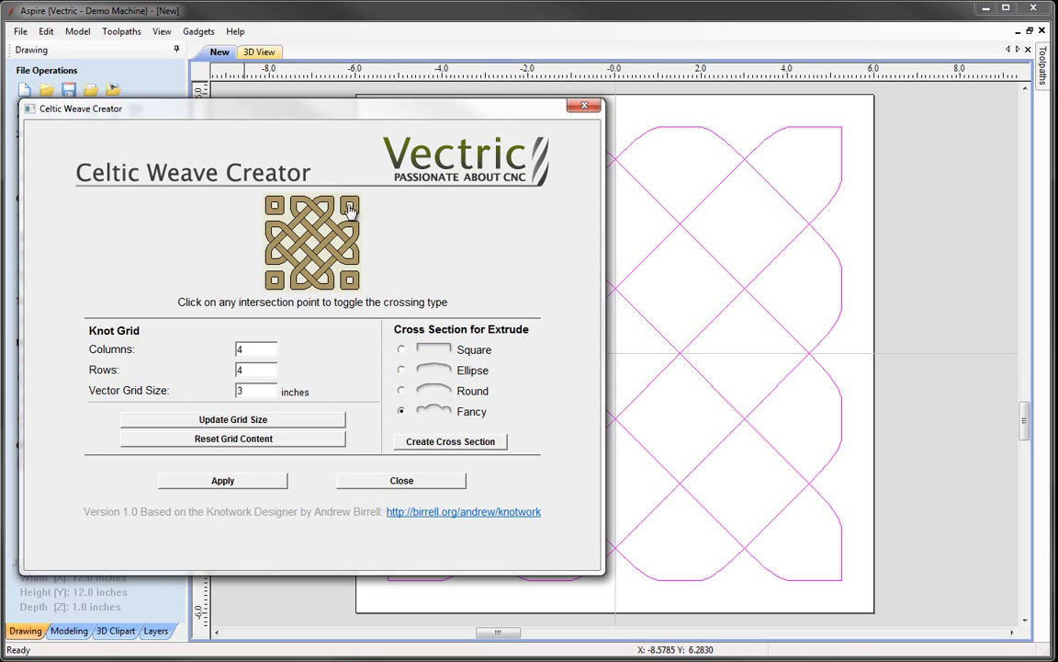
left_click(224, 481)
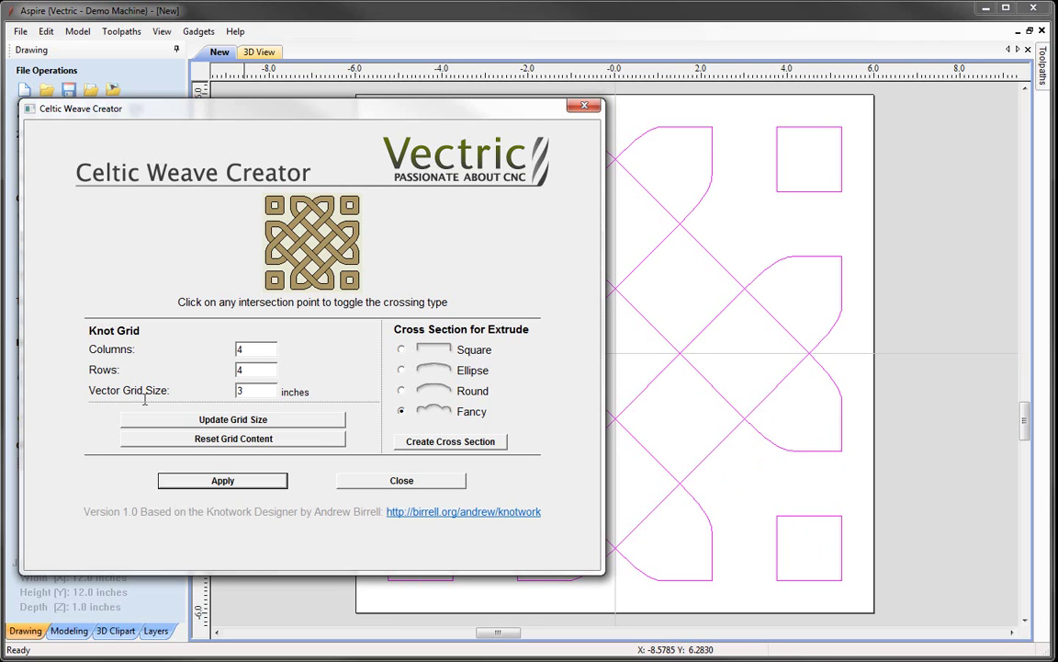
- Close the Celtic Weave Creator and zoom out on the knot vectors
left_click(444, 480)
left_click(567, 473)
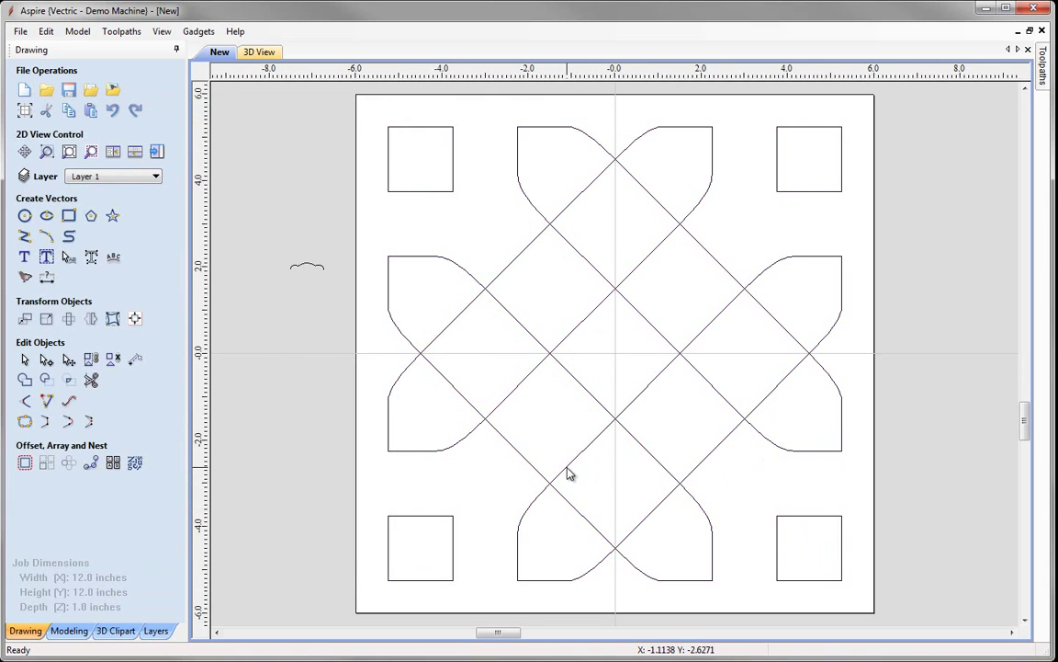
scroll(567, 474, "down", 1)
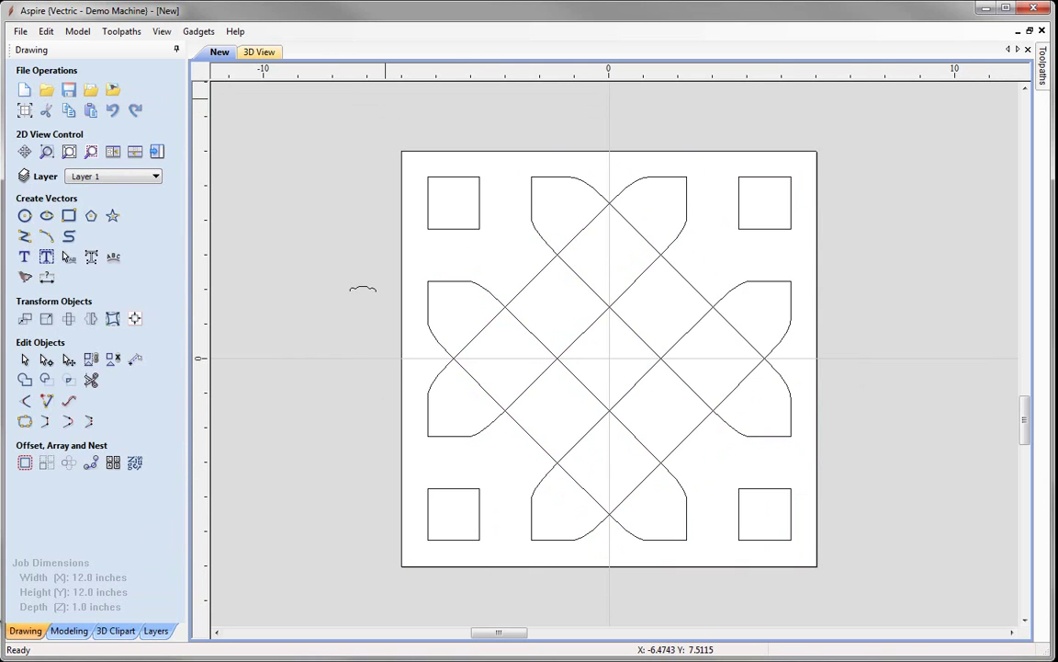
- Open the Extrude and Weave tool with the whole knot design selected
left_click(61, 634)
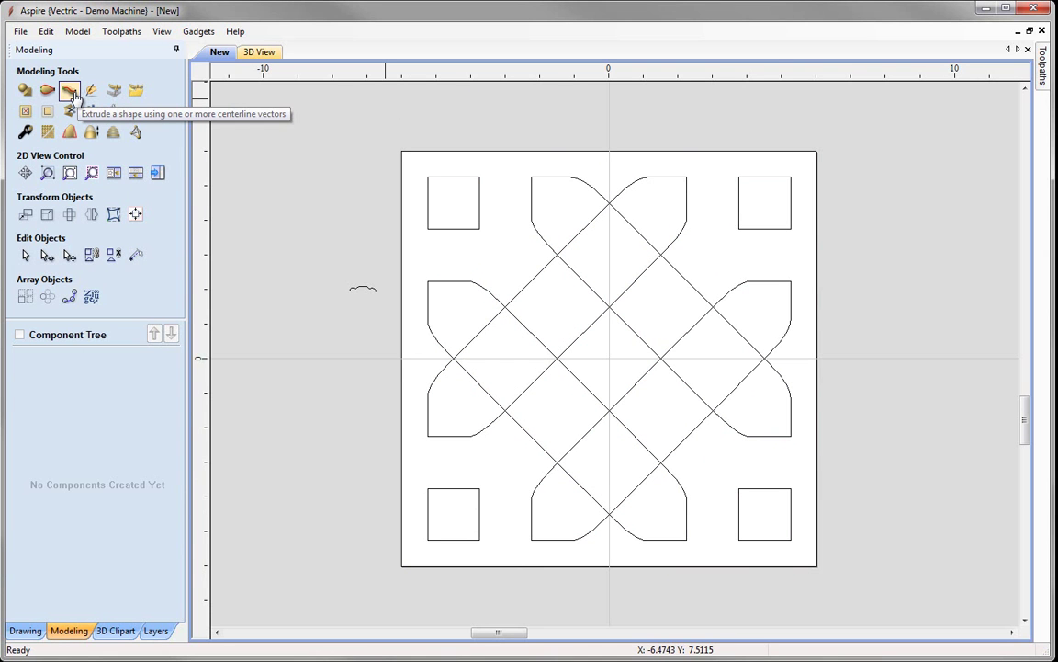
left_click(71, 91)
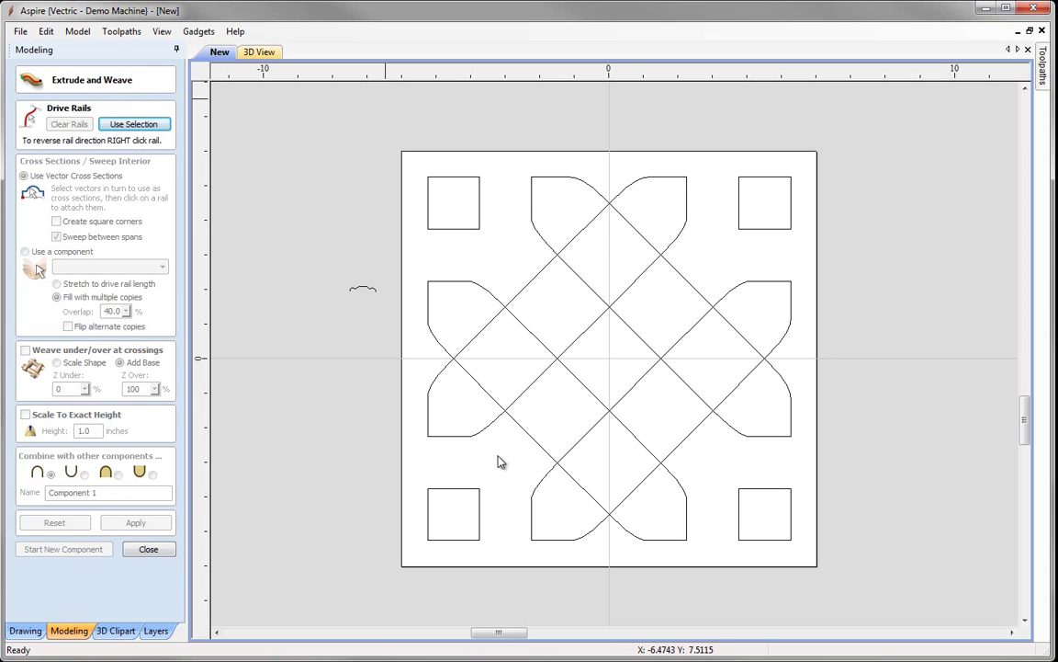
left_click(609, 210)
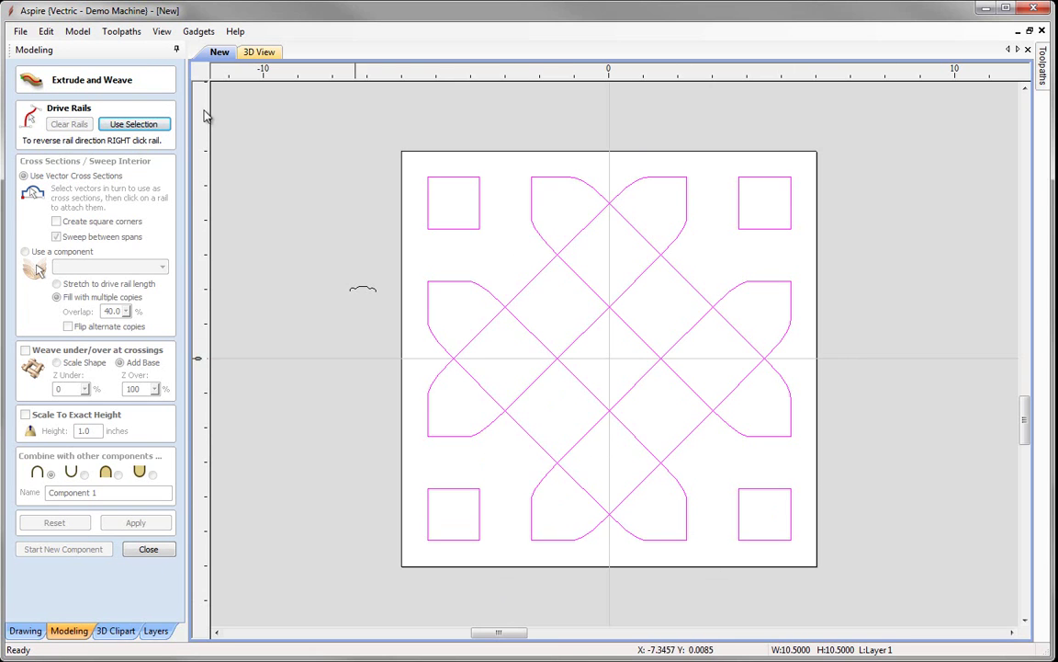
- Set the knot vectors as drive rails with the fancy arc as cross section
left_click(133, 125)
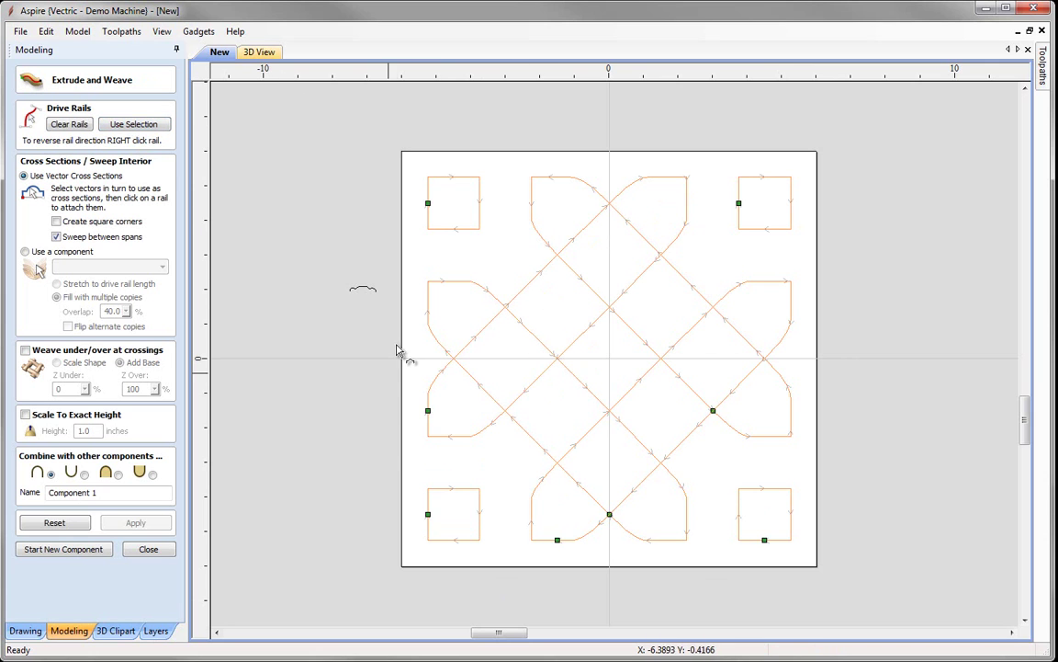
left_click(360, 294)
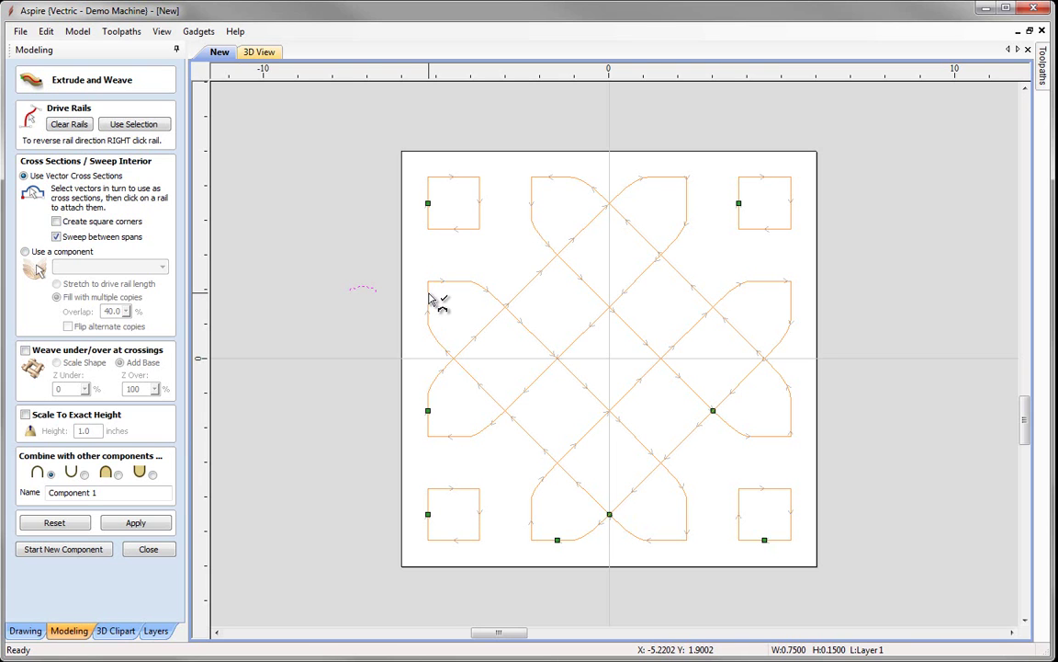
left_click(428, 299)
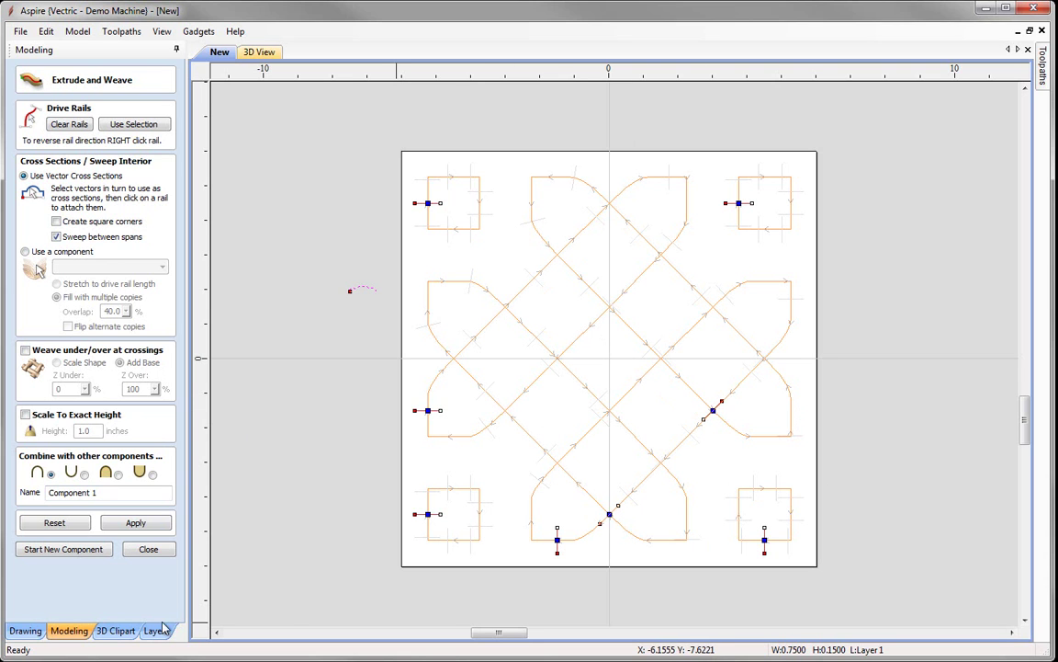
- Extrude the knot into a 3D component and orbit the 3D view to inspect it
left_click(144, 525)
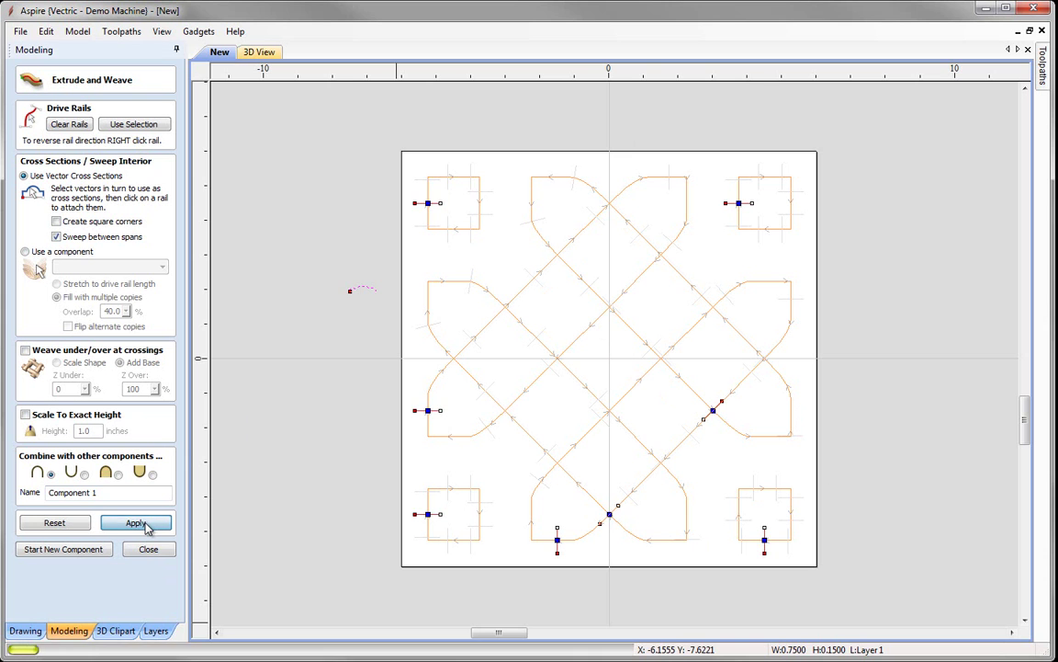
left_click(259, 52)
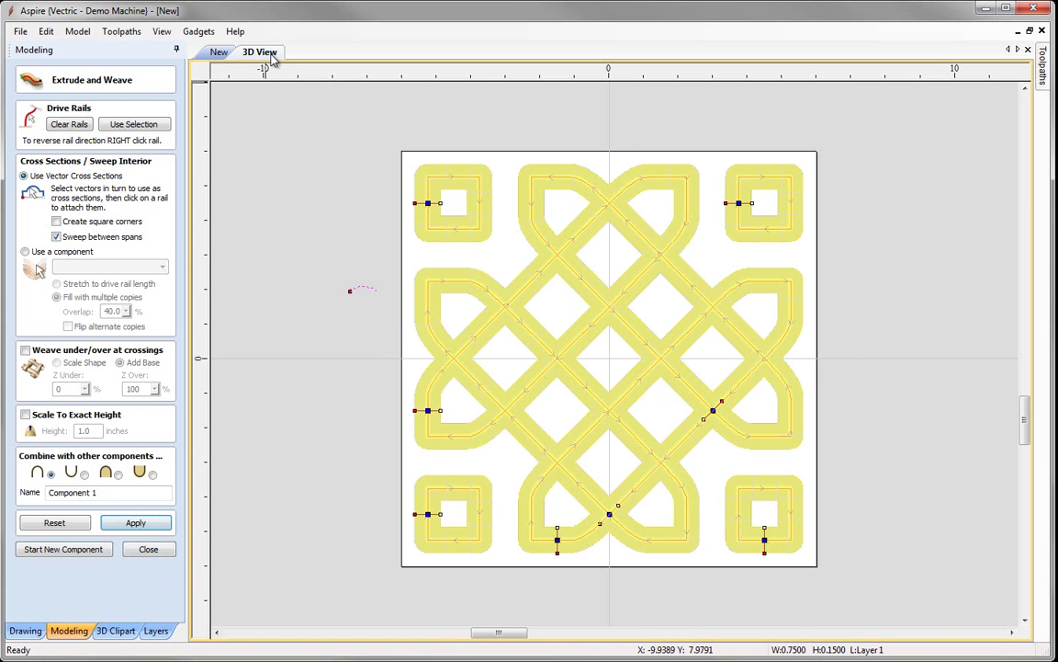
mouse_move(593, 496)
left_mouse_down()
mouse_move(609, 395)
mouse_move(735, 221)
left_mouse_up()
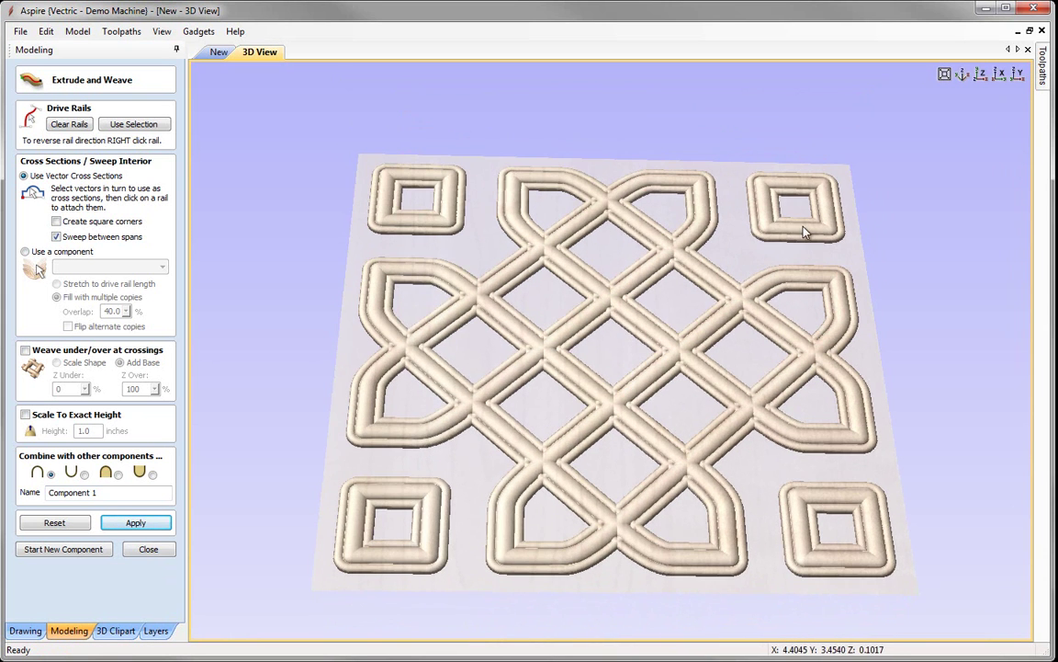
mouse_move(614, 400)
left_mouse_down()
mouse_move(501, 531)
mouse_move(622, 359)
left_mouse_up()
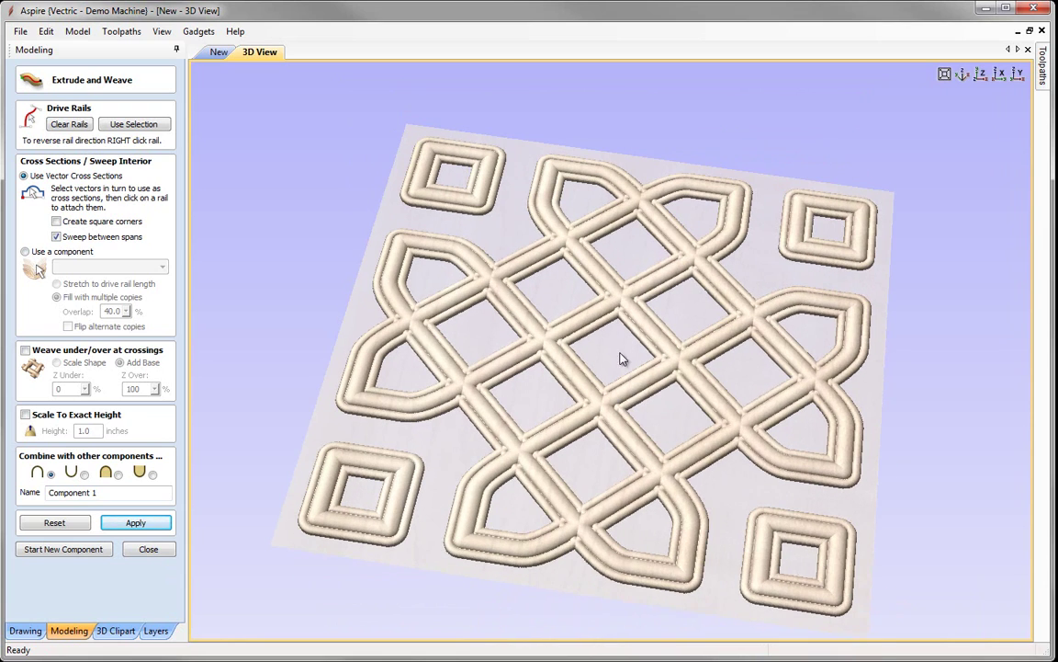
mouse_move(630, 438)
left_mouse_down()
mouse_move(557, 314)
mouse_move(454, 371)
left_mouse_up()
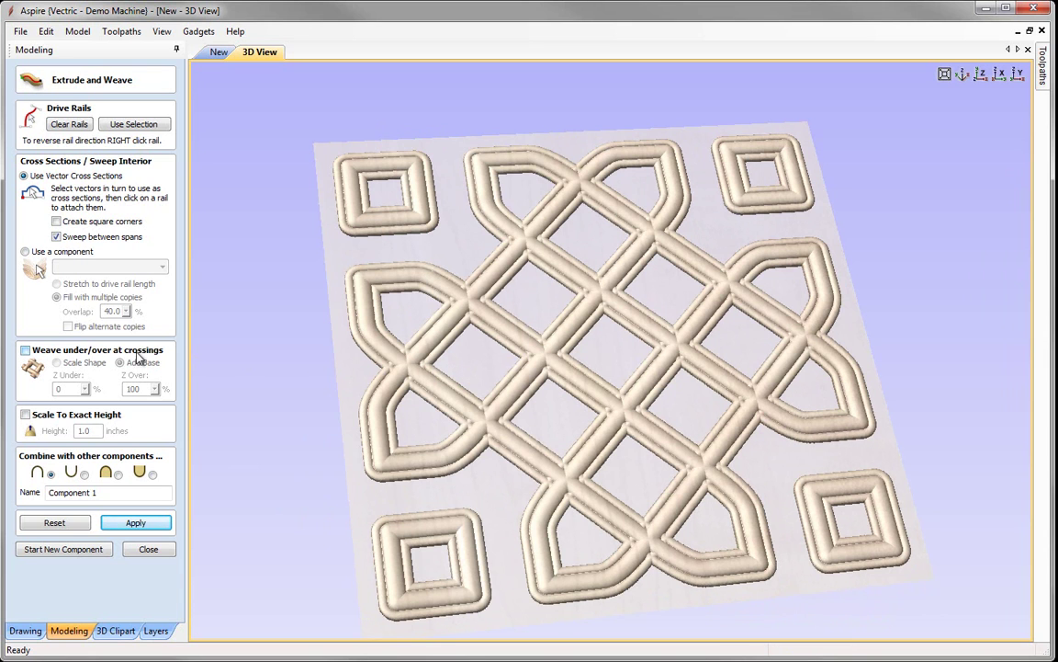
- Enable over/under weaving at crossings, reapply, and orbit the 3D view to check it
left_click(25, 351)
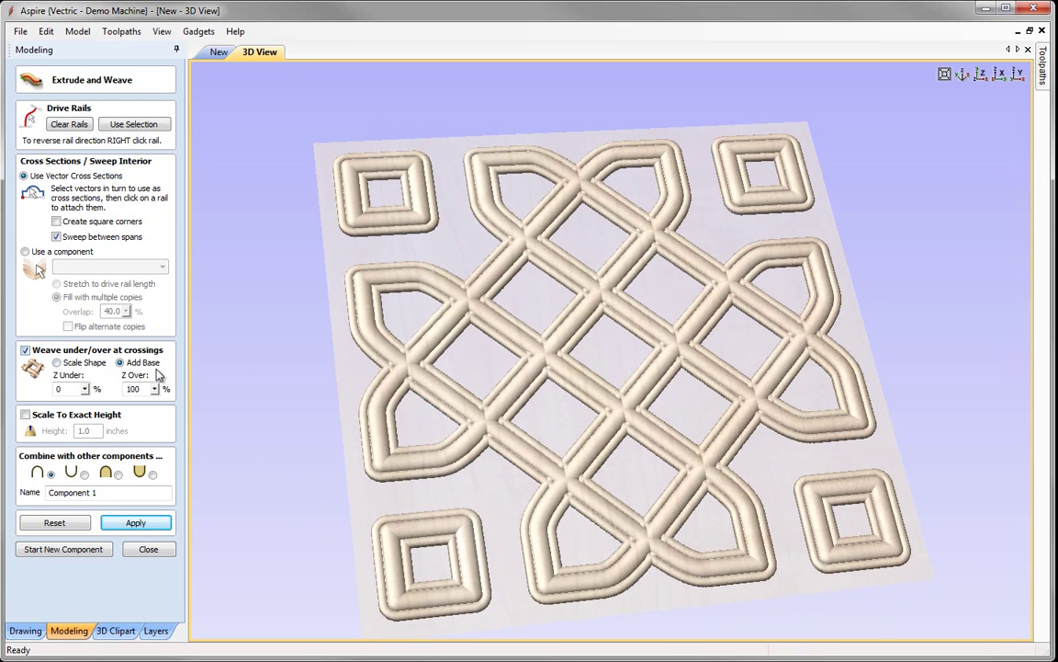
left_click(154, 528)
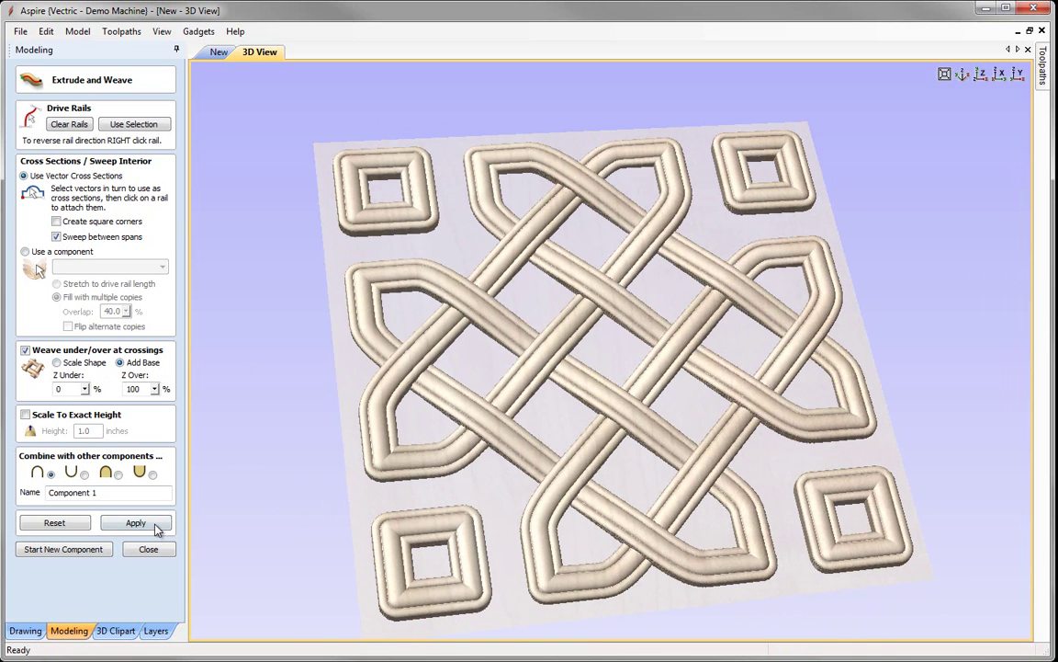
left_click_drag(661, 465, 586, 425)
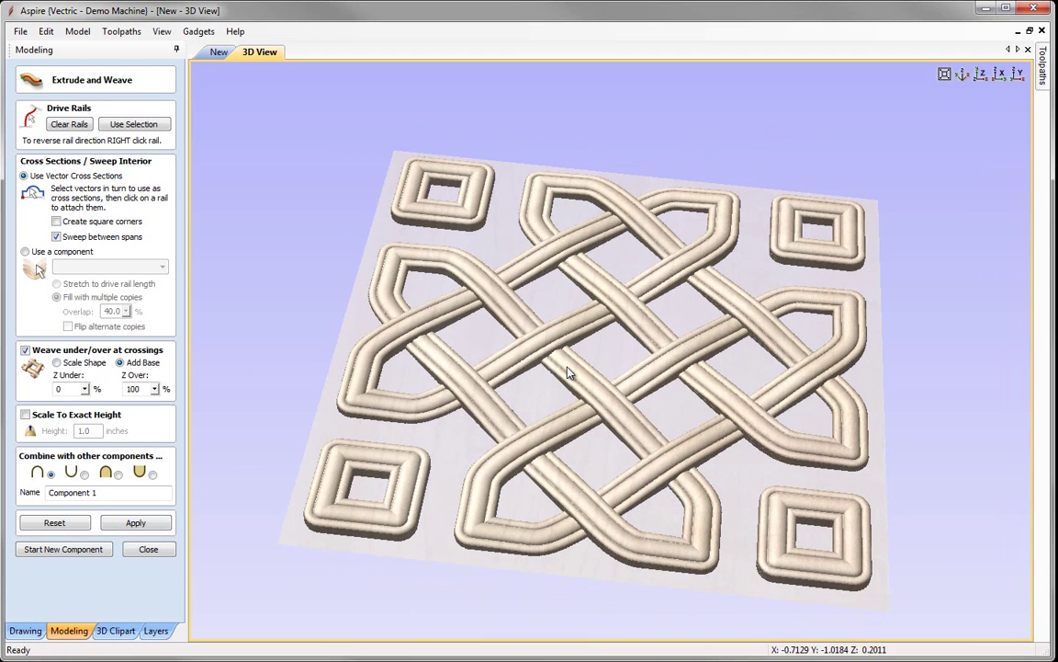
left_click_drag(450, 452, 629, 260)
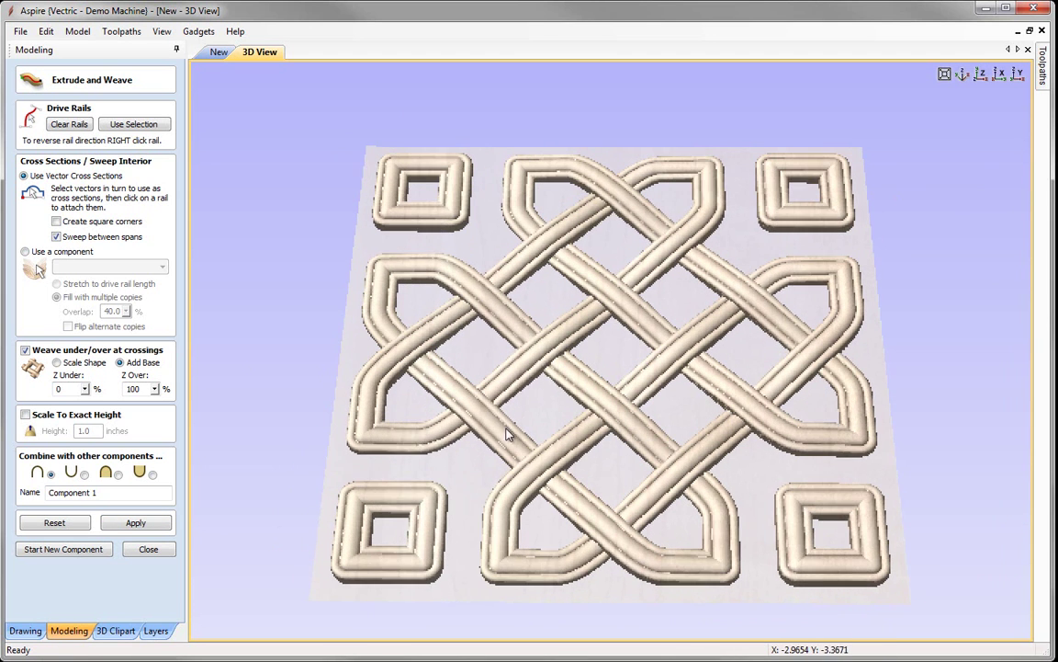
mouse_move(751, 432)
left_mouse_down()
mouse_move(692, 484)
mouse_move(708, 476)
left_mouse_up()
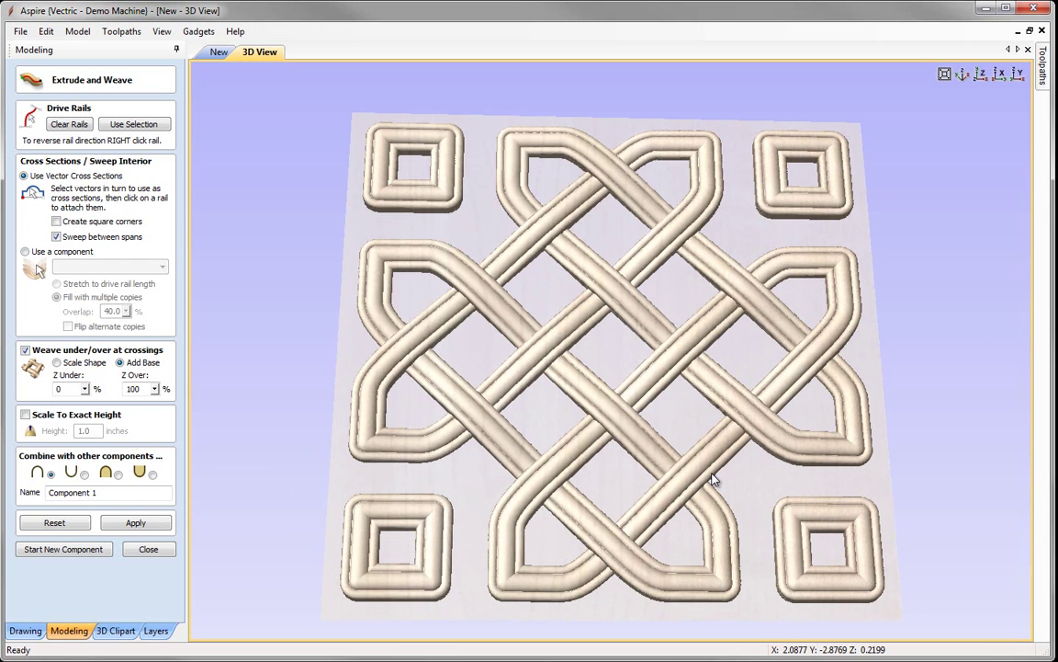
mouse_move(713, 479)
left_mouse_down()
mouse_move(548, 435)
mouse_move(600, 509)
mouse_move(617, 416)
left_mouse_up()
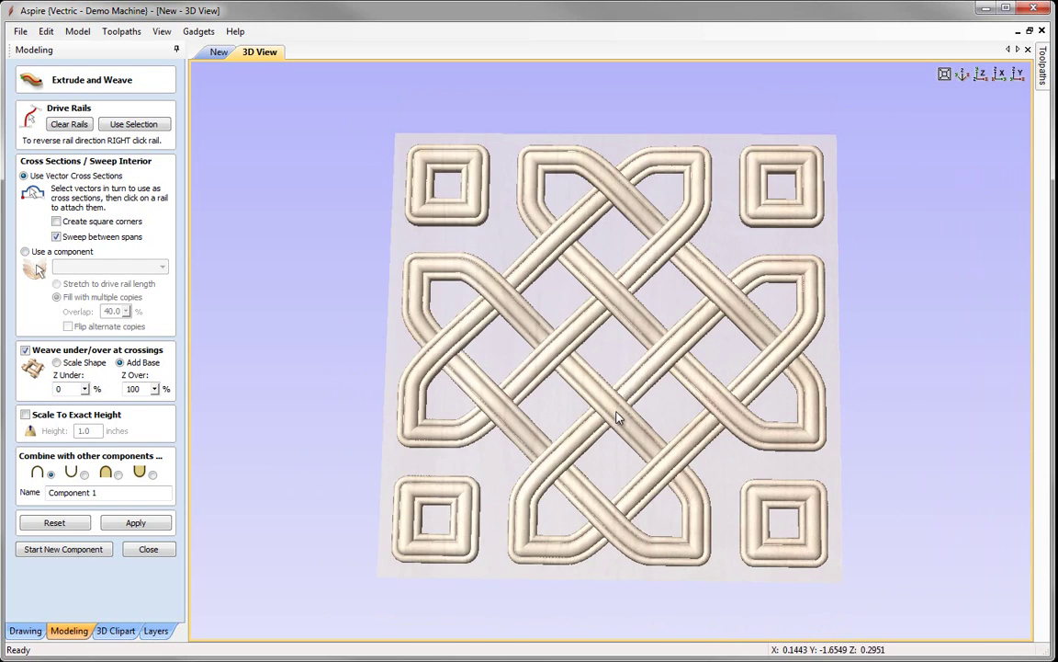
left_click_drag(628, 355, 678, 433)
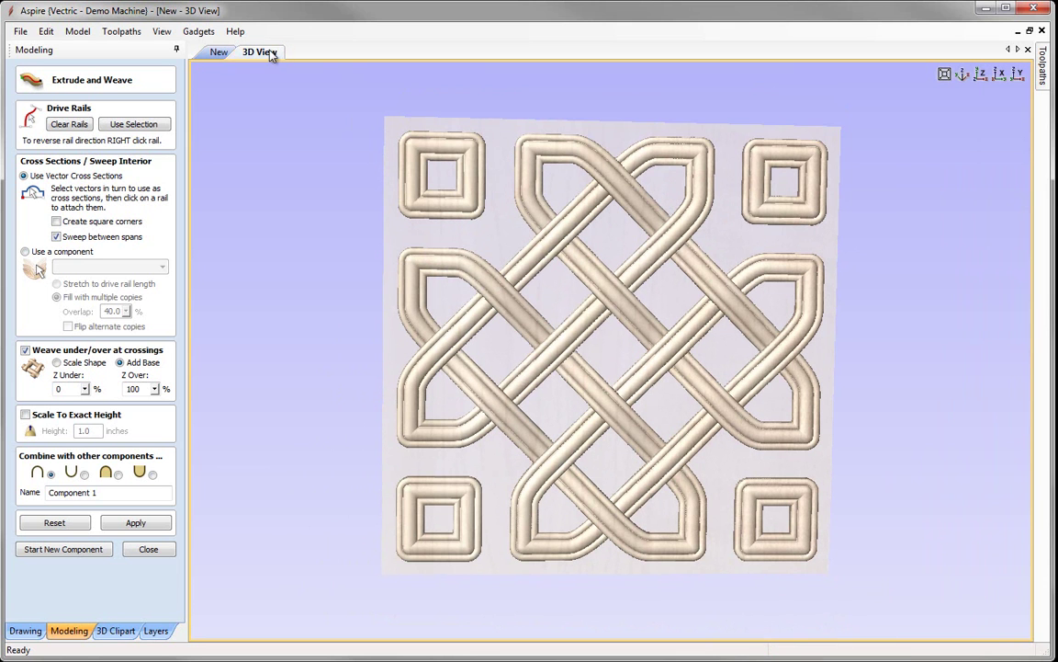
left_click(219, 52)
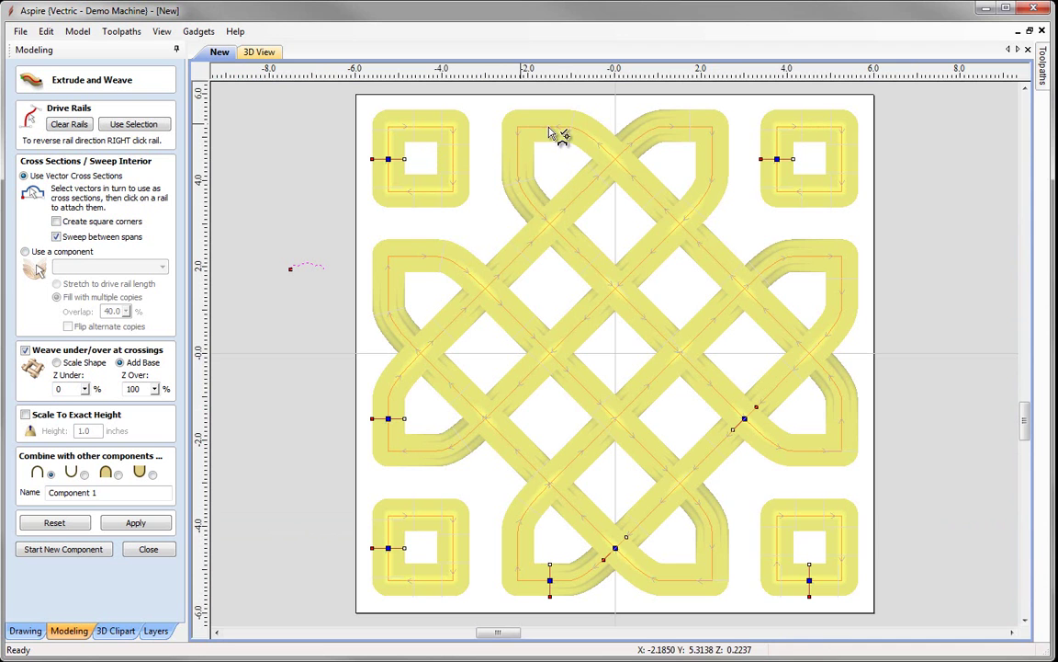
left_click(257, 53)
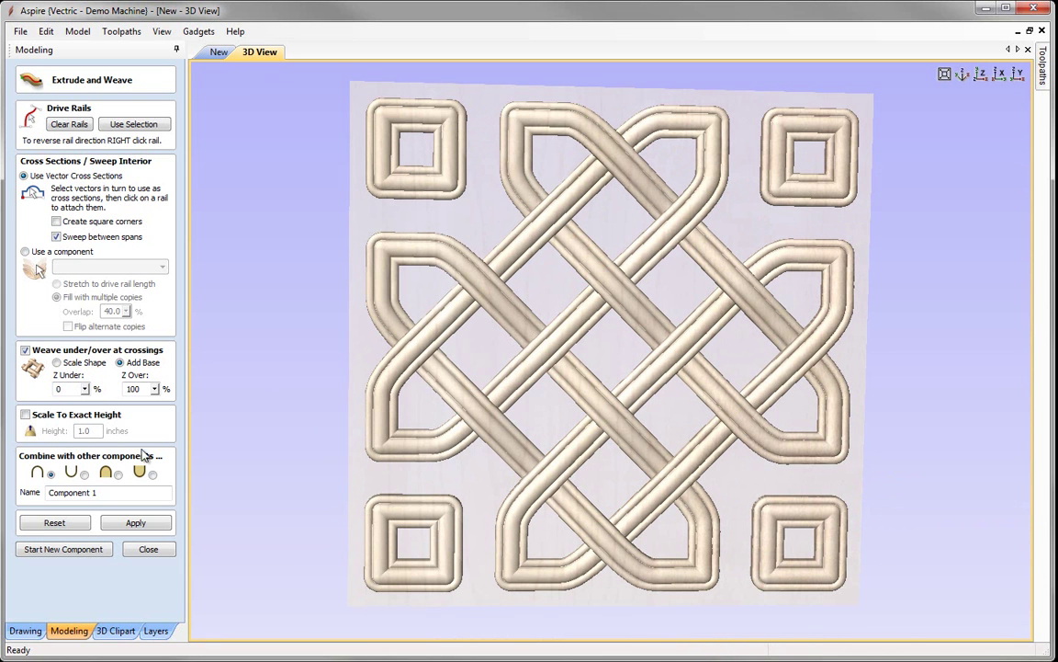
- Enable square corners, reapply, and close Extrude and Weave to finalize Component 1
left_click(56, 221)
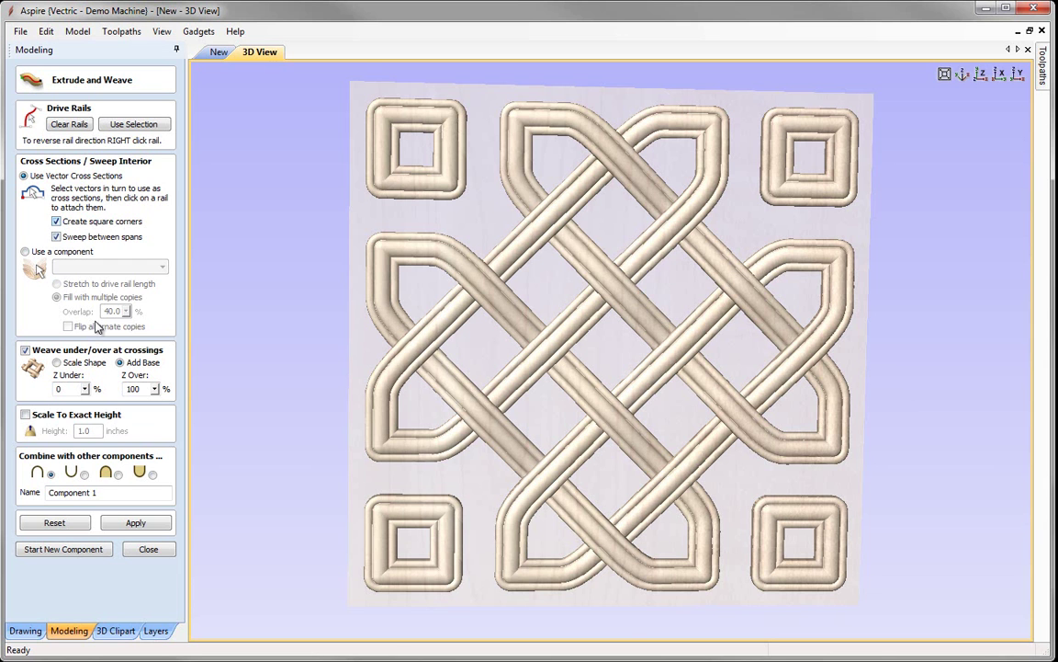
left_click(128, 531)
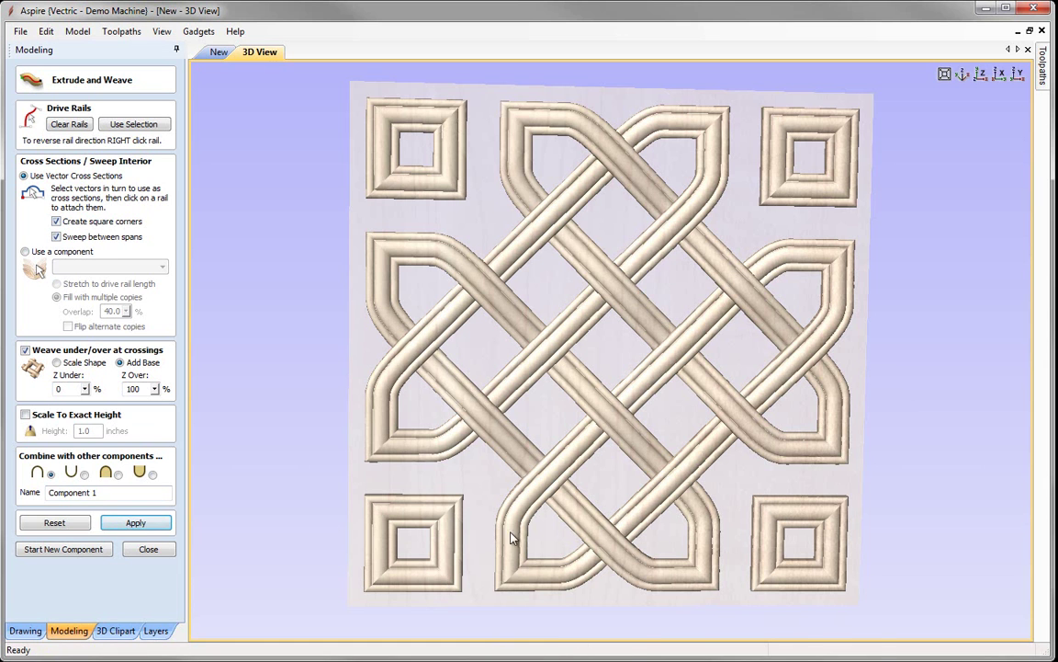
left_click_drag(515, 538, 552, 456)
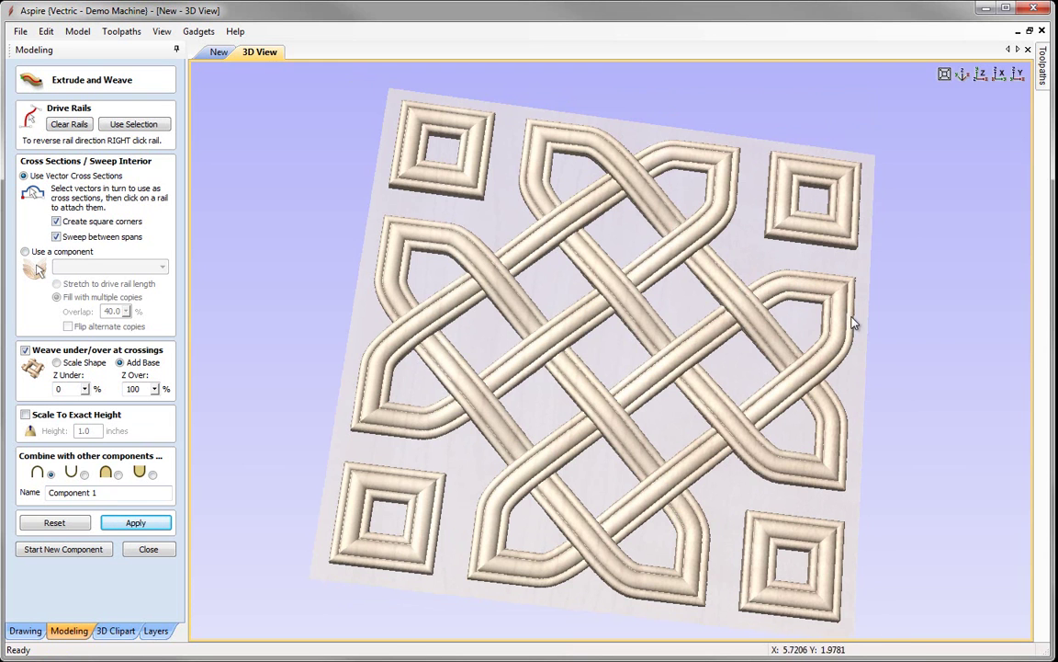
left_click_drag(691, 342, 633, 503)
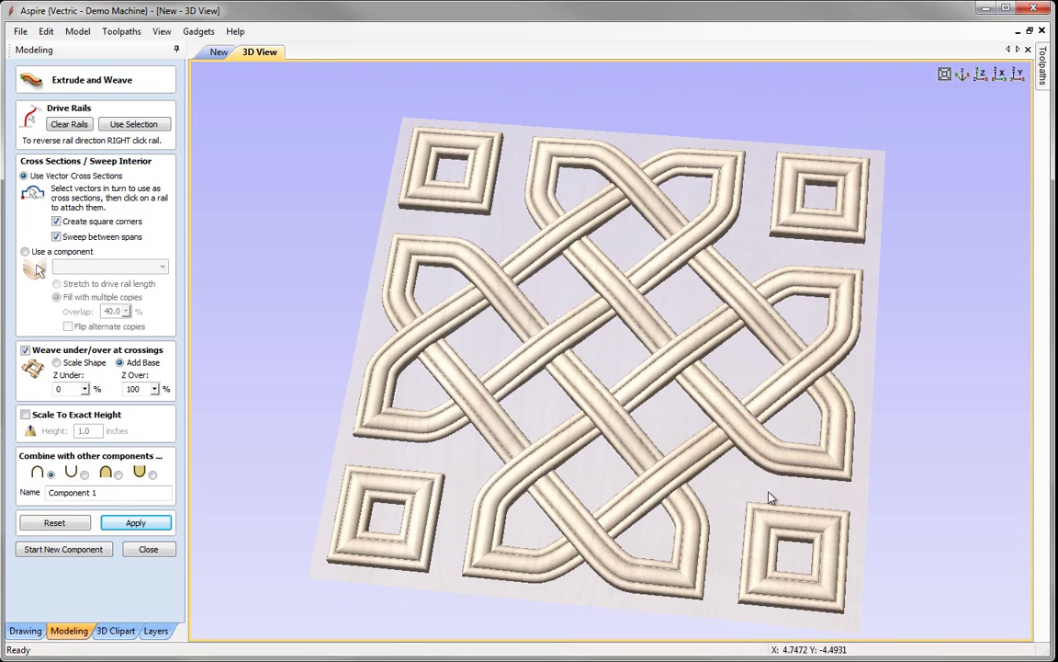
key("1")
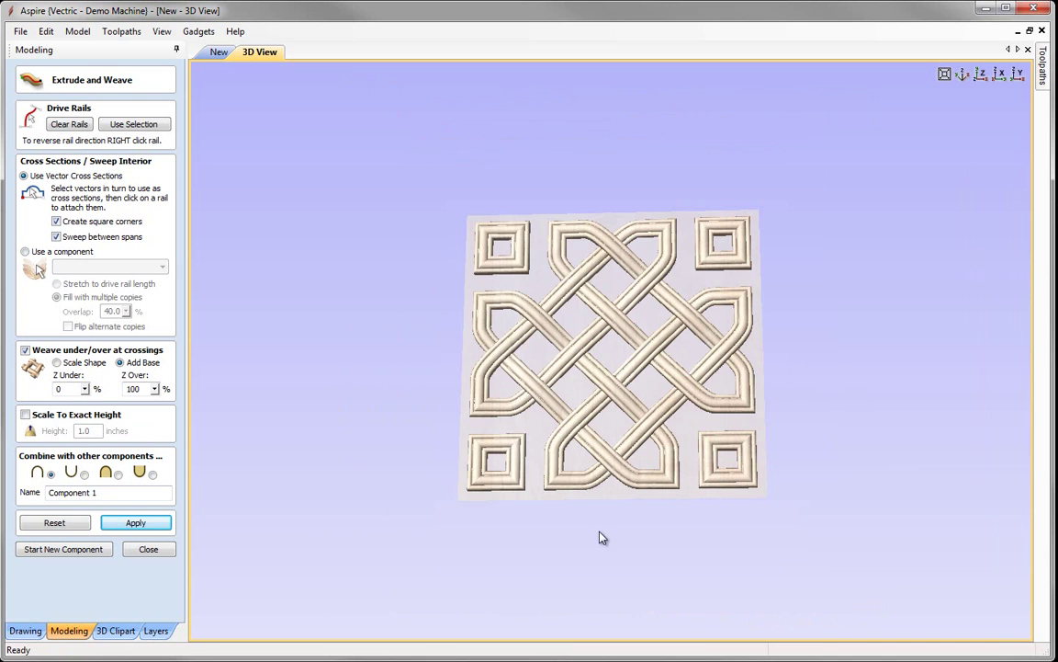
scroll(621, 544, "up", 3)
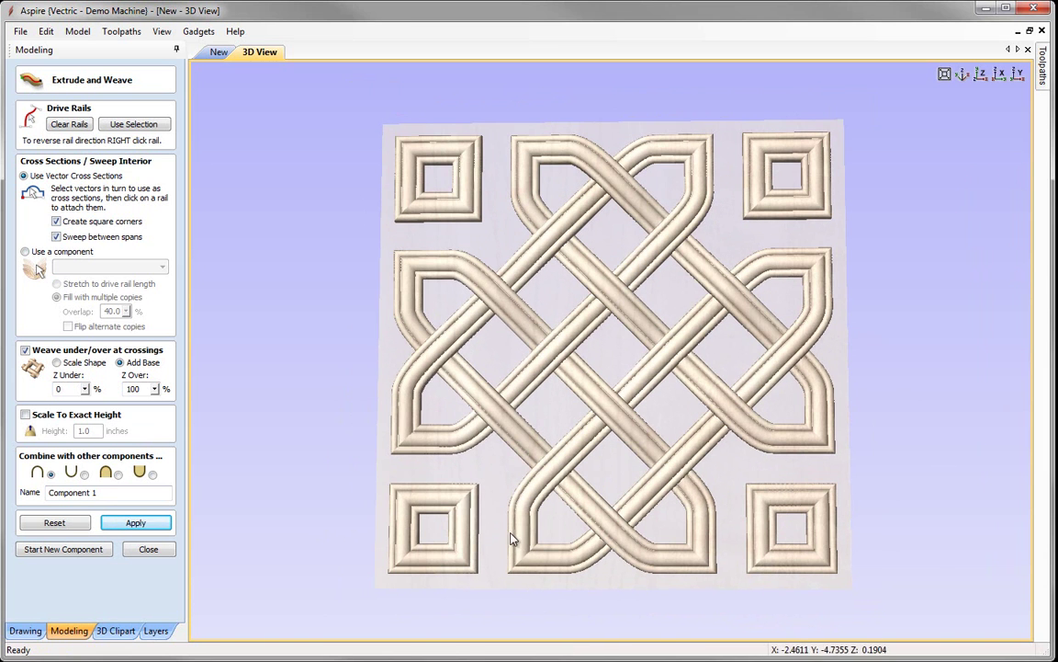
left_click(172, 549)
scroll(527, 442, "down", 3)
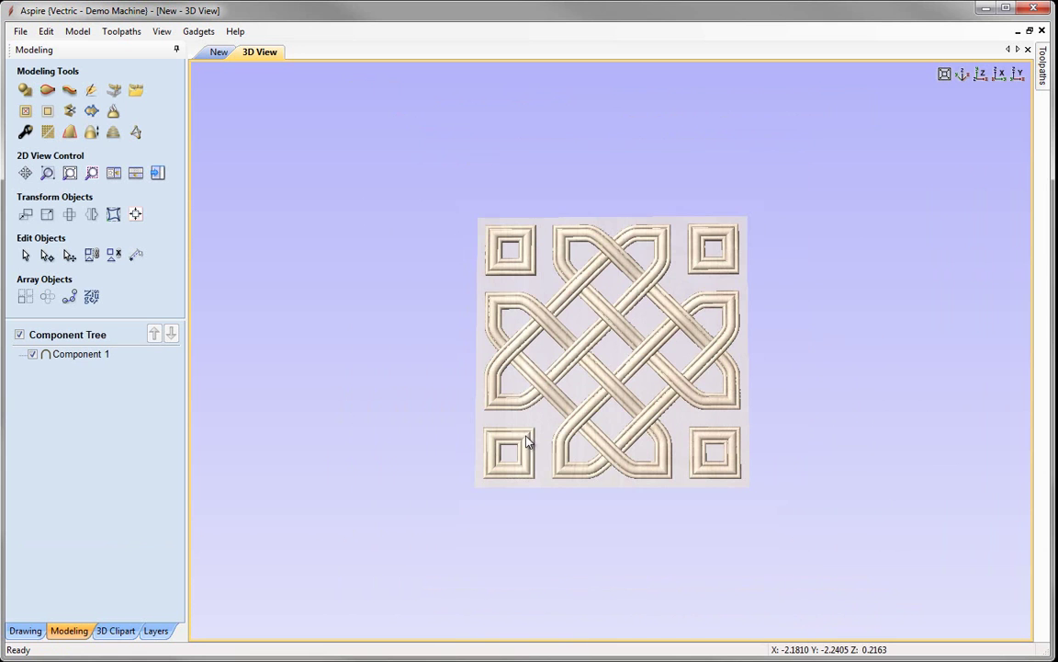
- Drag the woven knot component left beside the original vector outlines
left_click(218, 52)
scroll(633, 381, "down", 2)
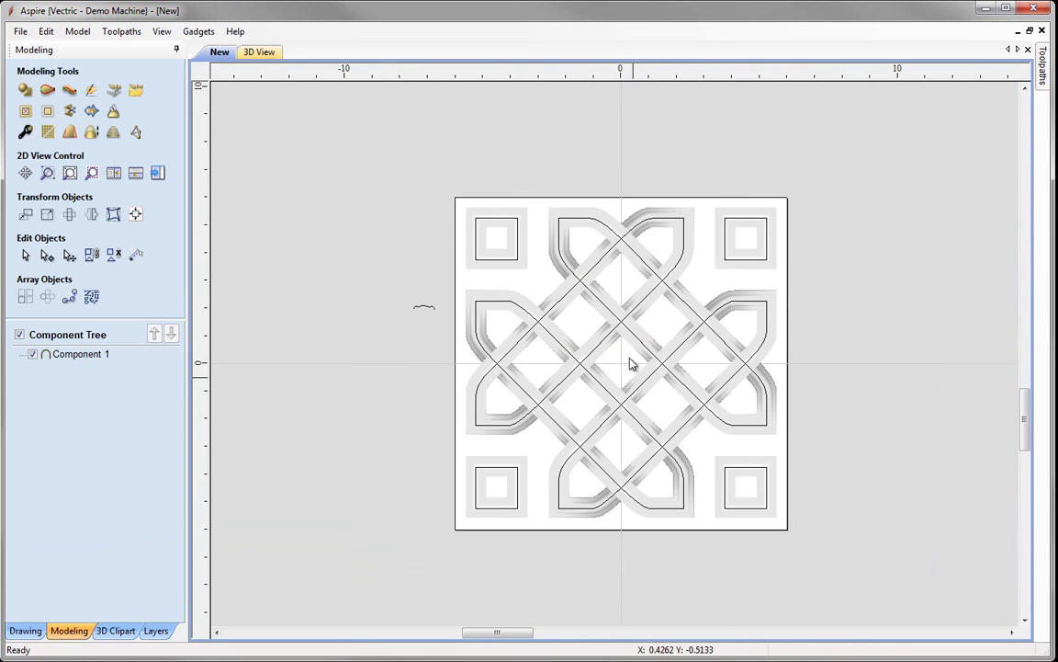
left_click(610, 303)
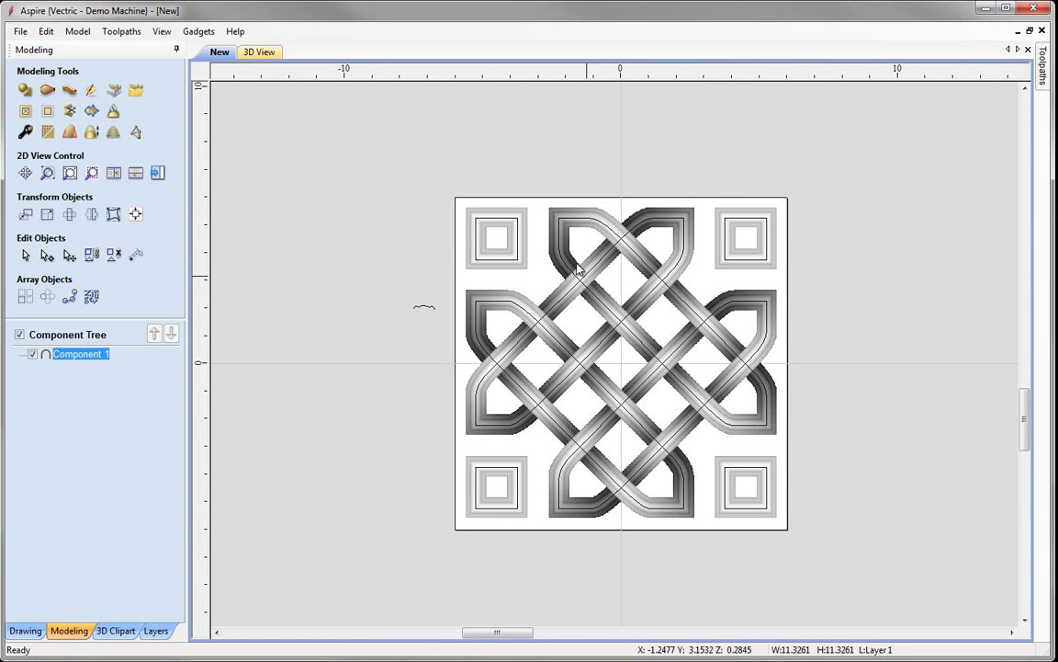
left_click(730, 256)
scroll(731, 257, "down", 1)
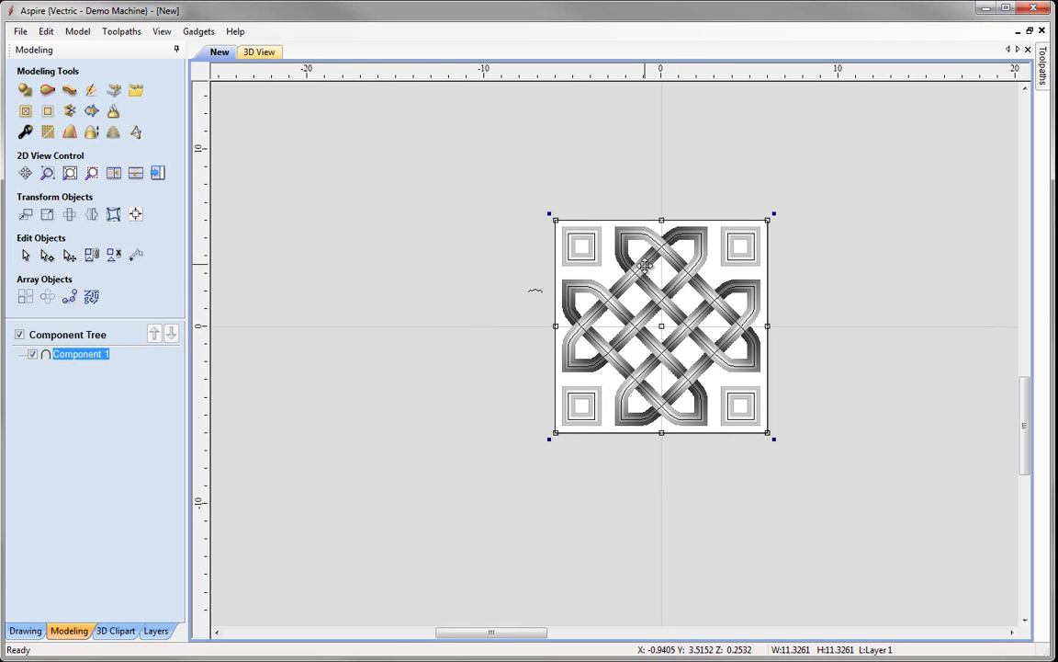
left_click_drag(645, 266, 398, 269)
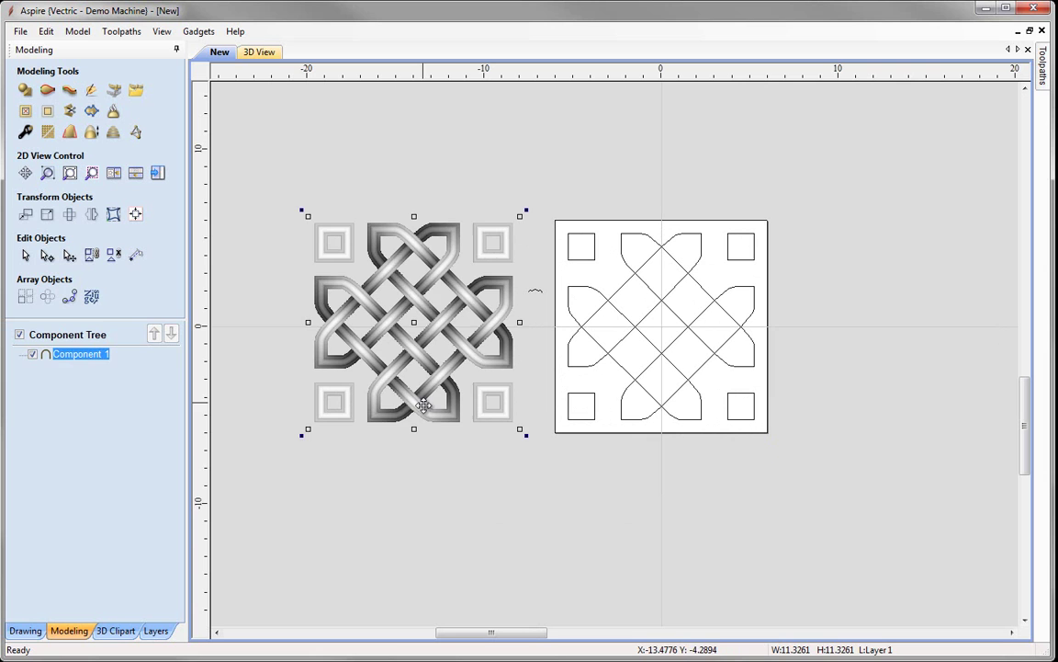
left_click(466, 500)
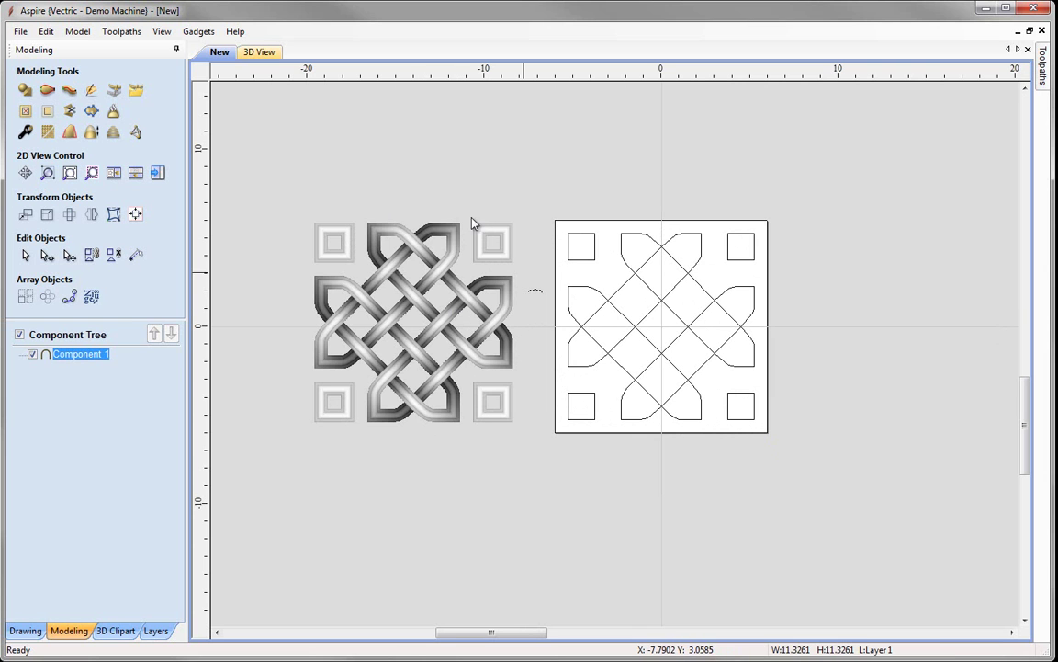
scroll(642, 339, "up", 1)
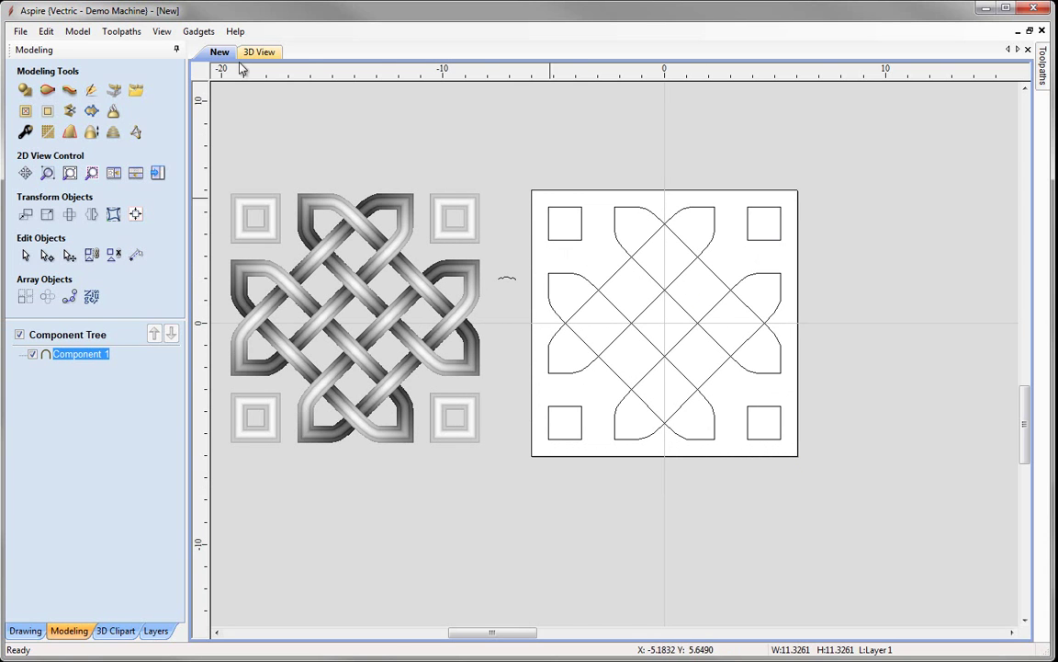
- Close the Celtic Weave Creator unchanged and select every knot vector inside the white square
left_click(198, 31)
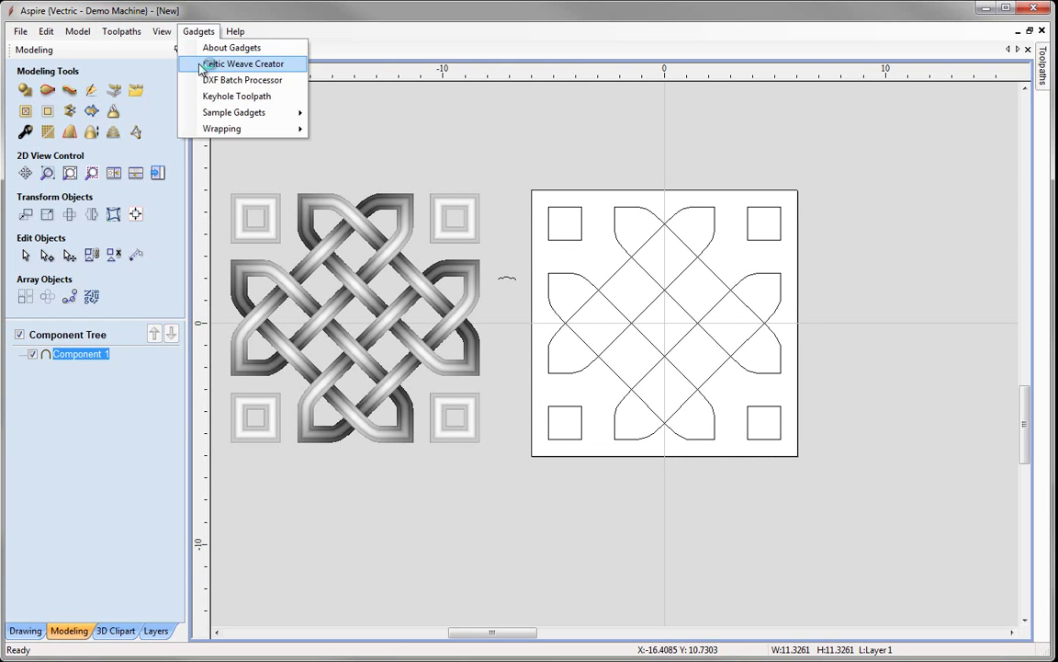
left_click(204, 64)
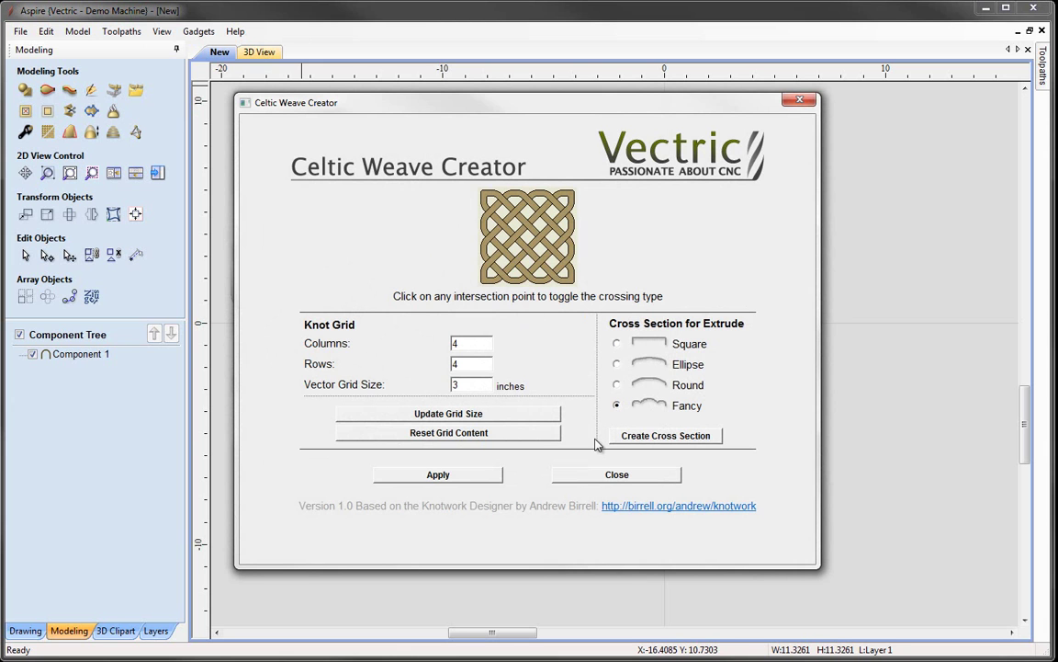
left_click(606, 474)
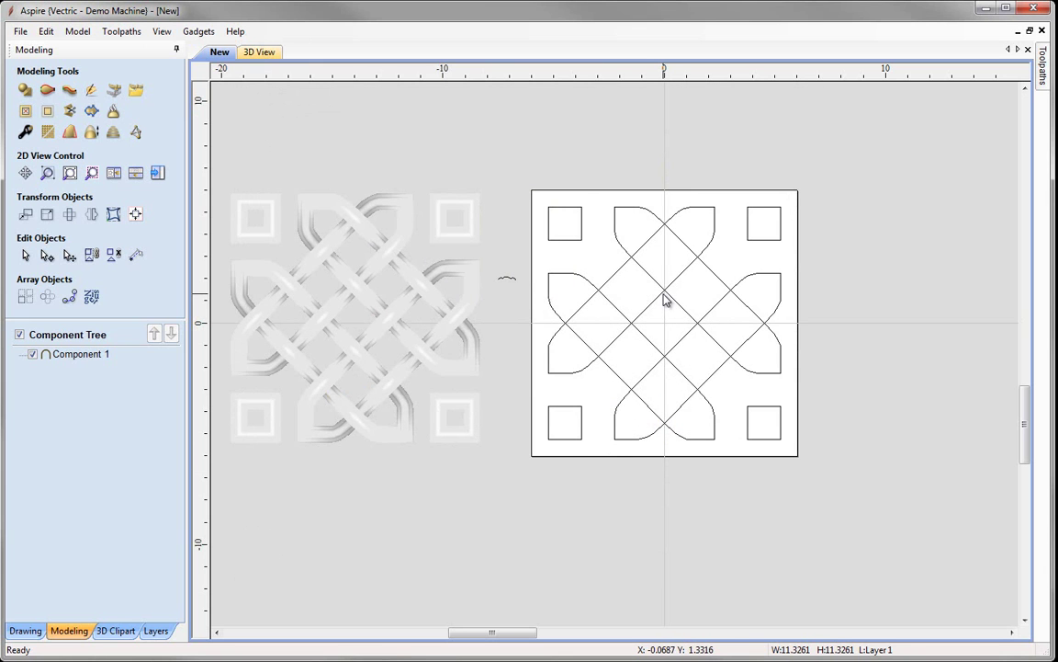
left_click(662, 301)
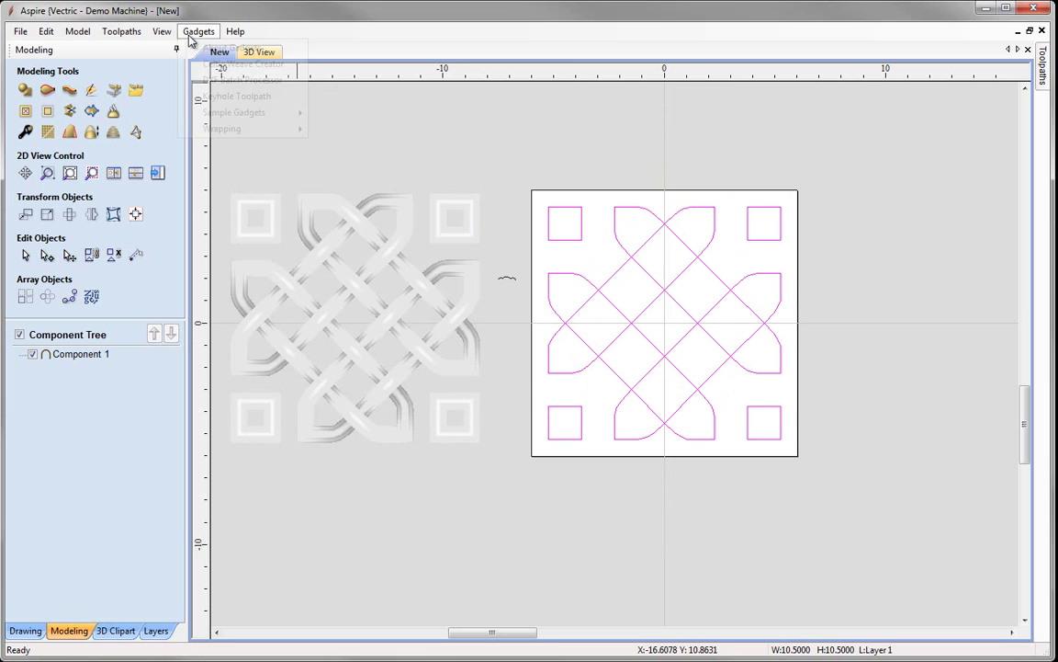
- In Celtic Weave Creator, rejoin three corner loops into strands, keep the bottom-right square, and apply
left_click(202, 68)
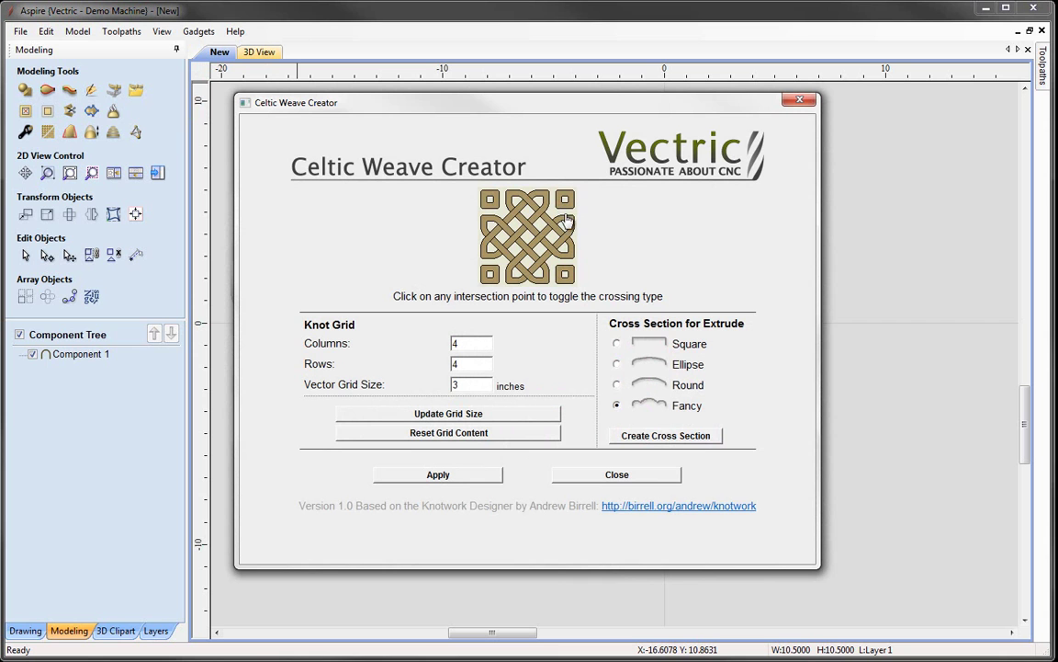
left_click_drag(615, 103, 411, 95)
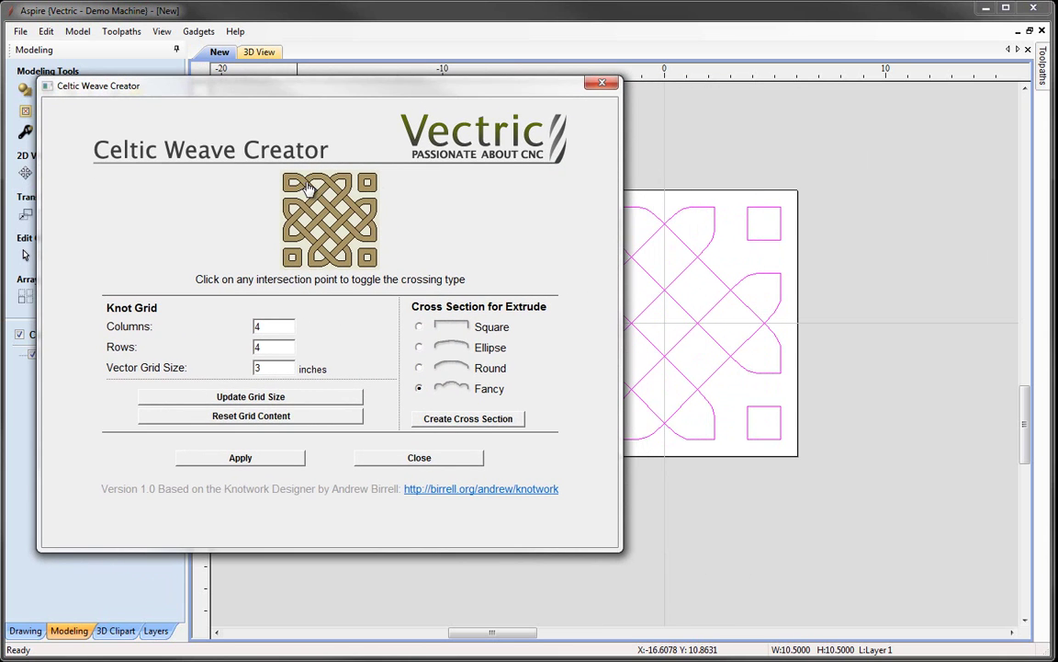
left_click(294, 201)
left_click(349, 260)
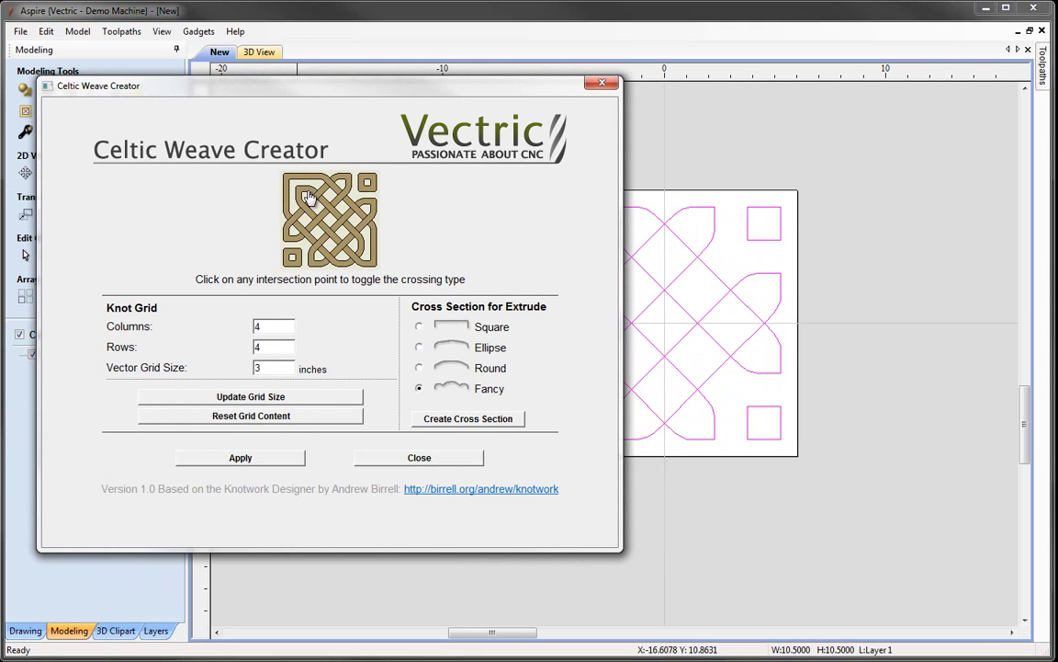
left_click(358, 246)
left_click(338, 250)
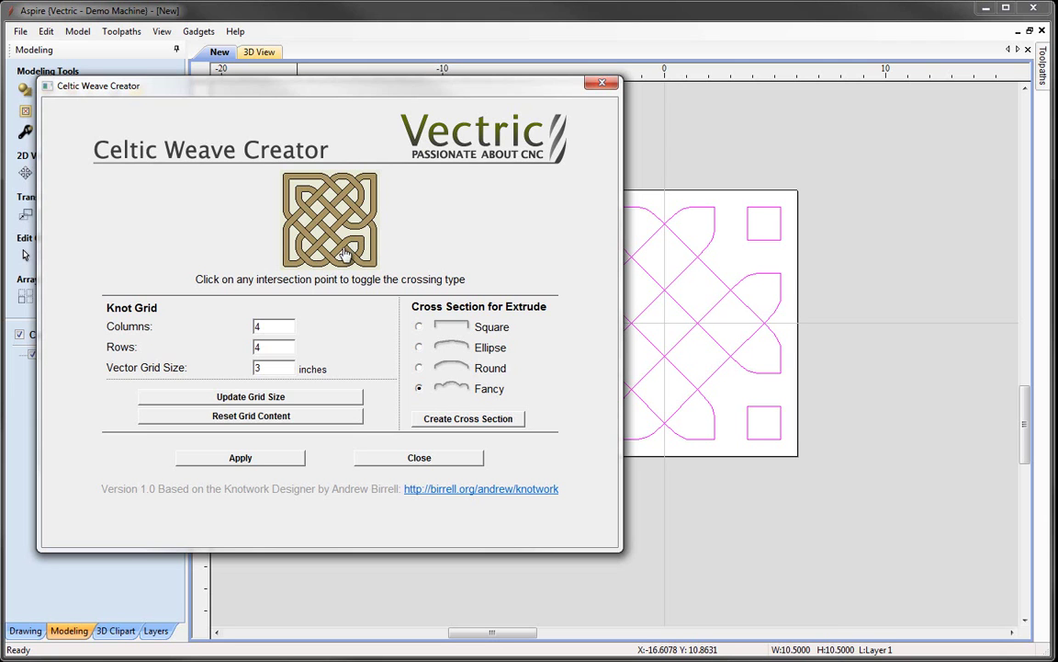
left_click(344, 247)
left_click(301, 458)
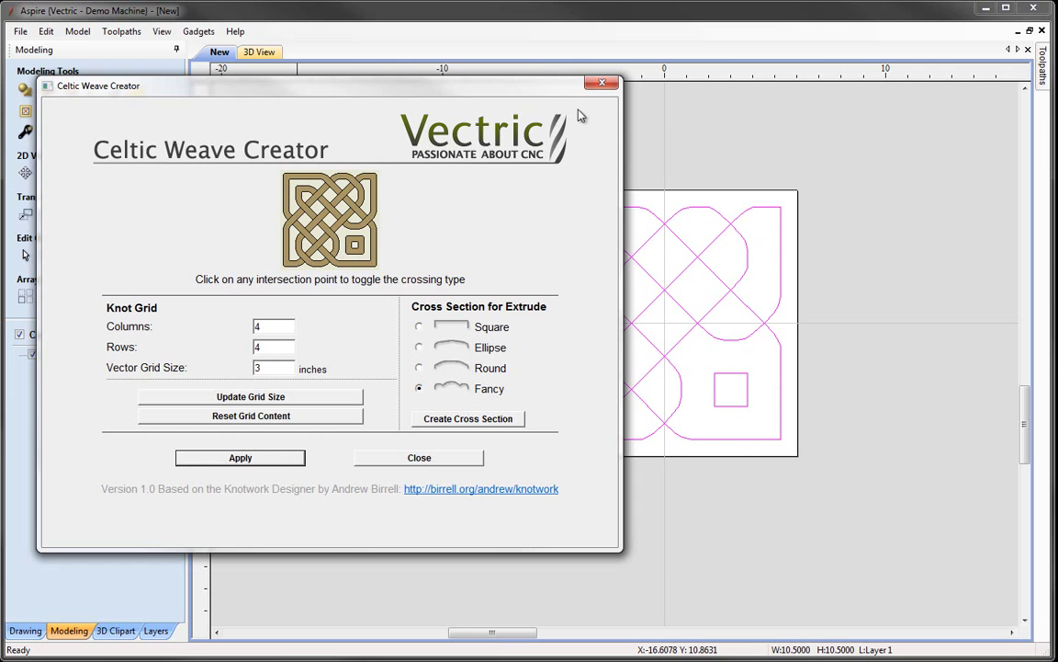
left_click_drag(531, 93, 476, 97)
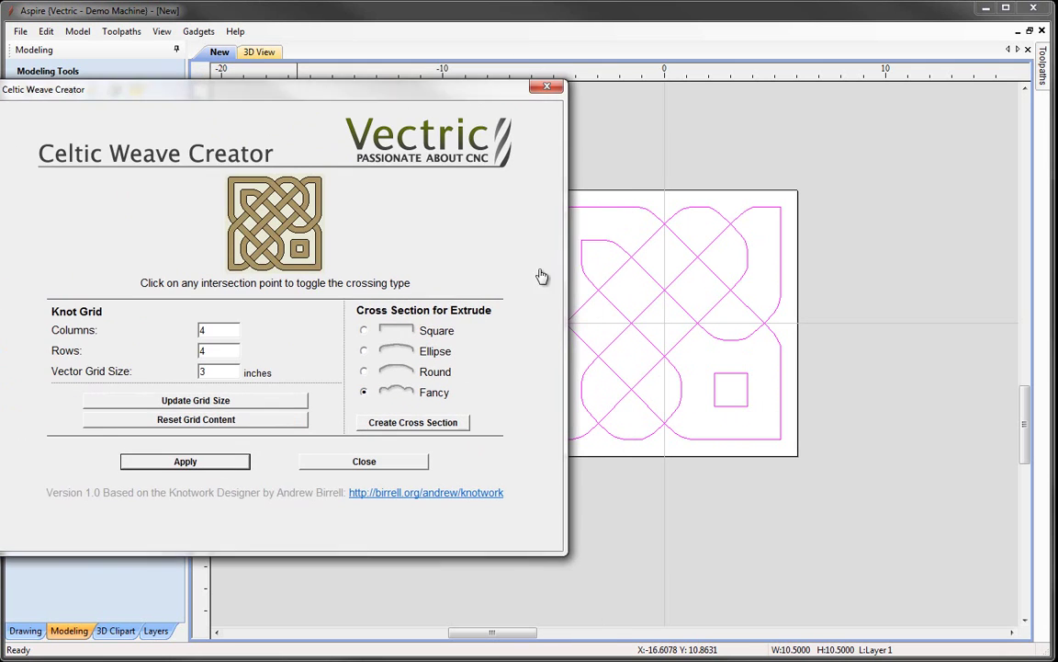
- Extrude and Weave the selected knot vectors with the small arc cross section
left_click(409, 467)
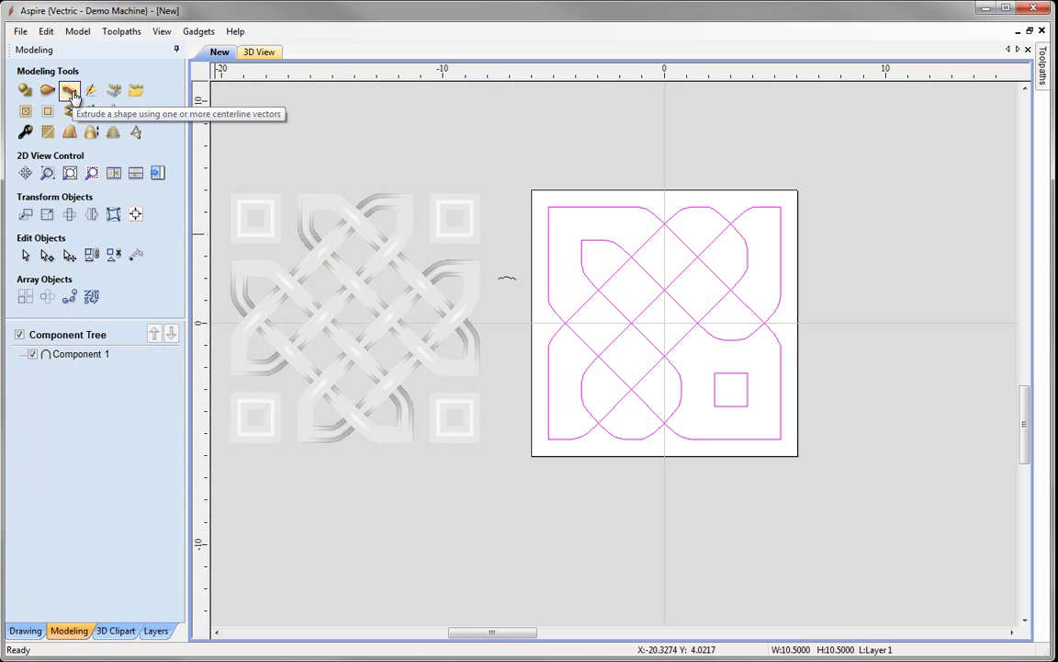
left_click(72, 95)
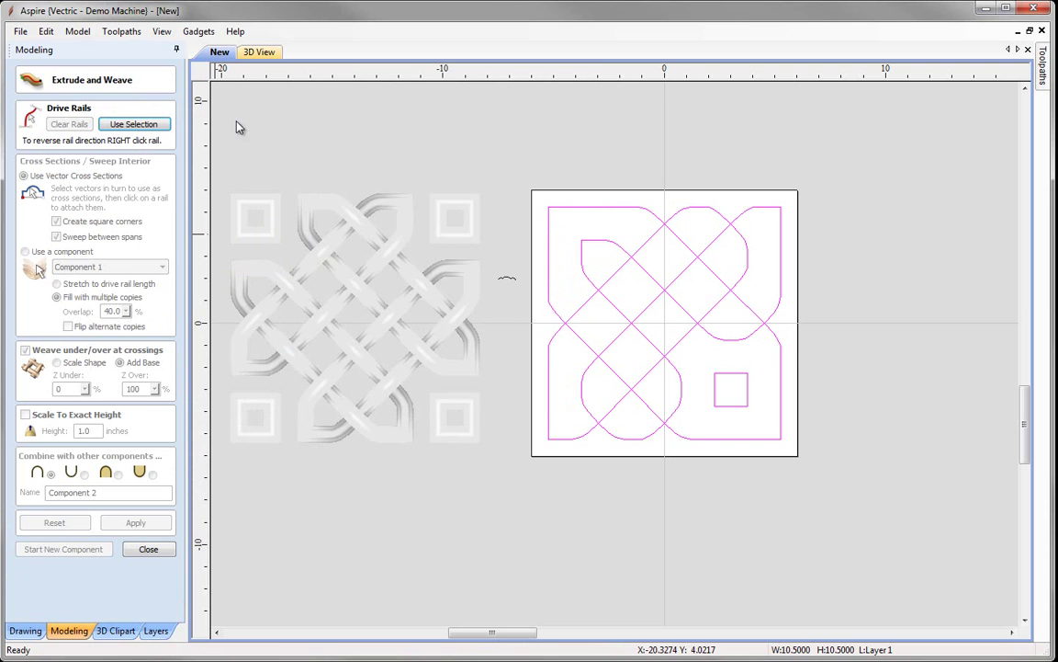
left_click(162, 127)
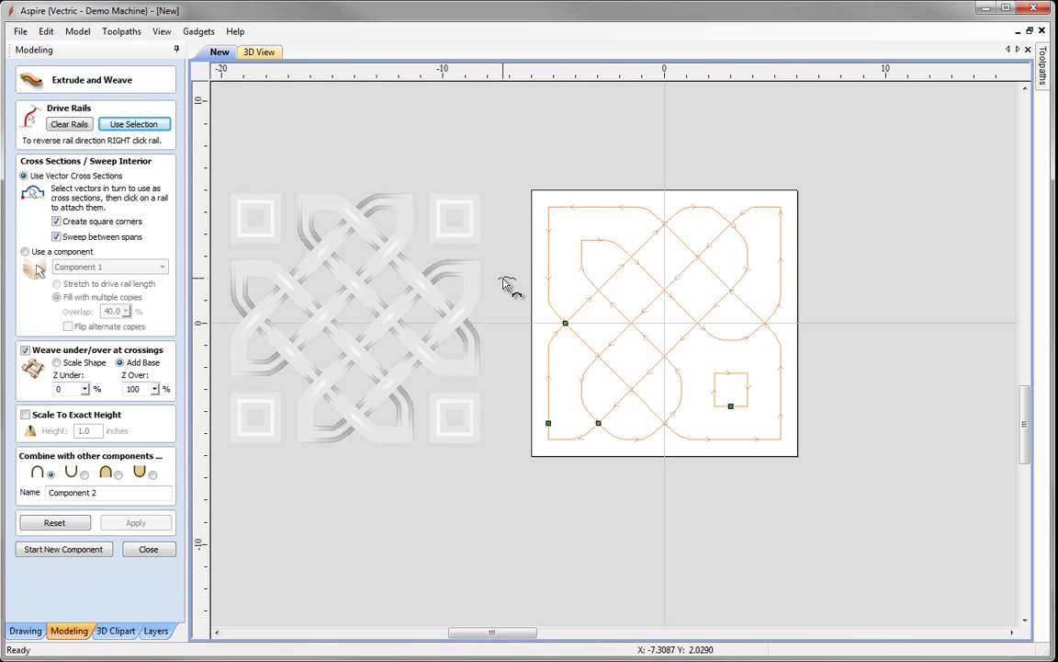
left_click(505, 280)
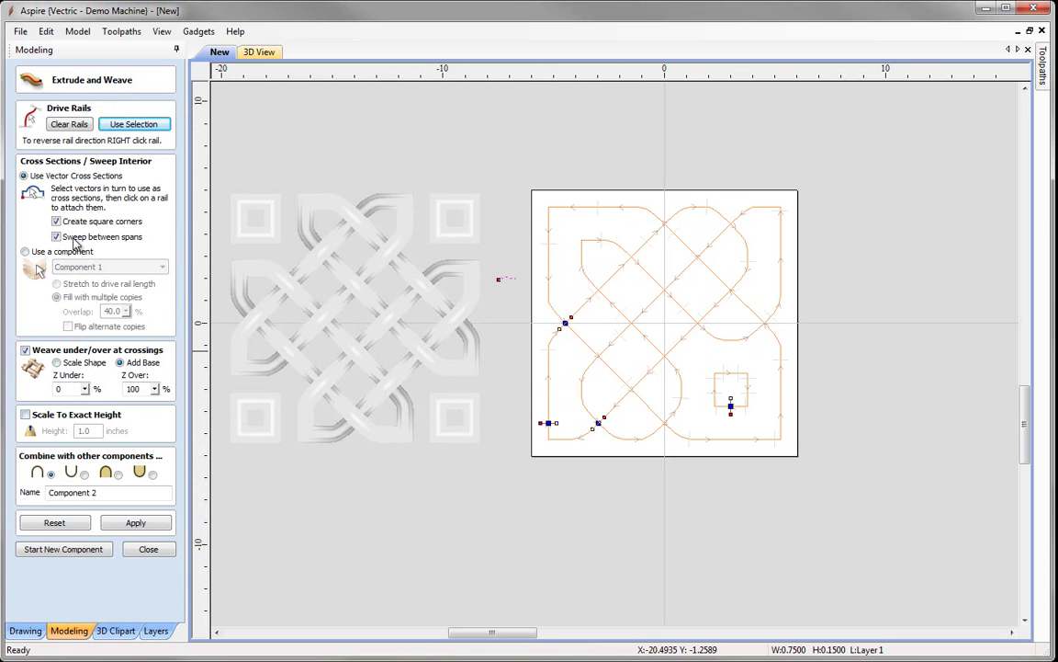
left_click(156, 521)
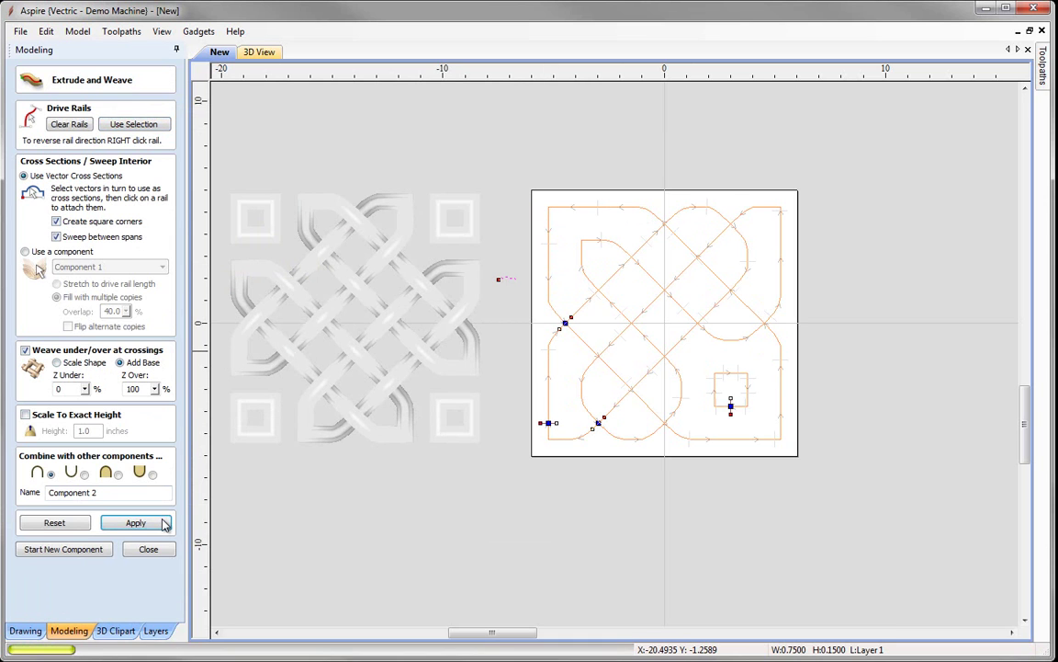
- Orbit the new woven component in the 3D view to inspect its over/under crossings
left_click(259, 51)
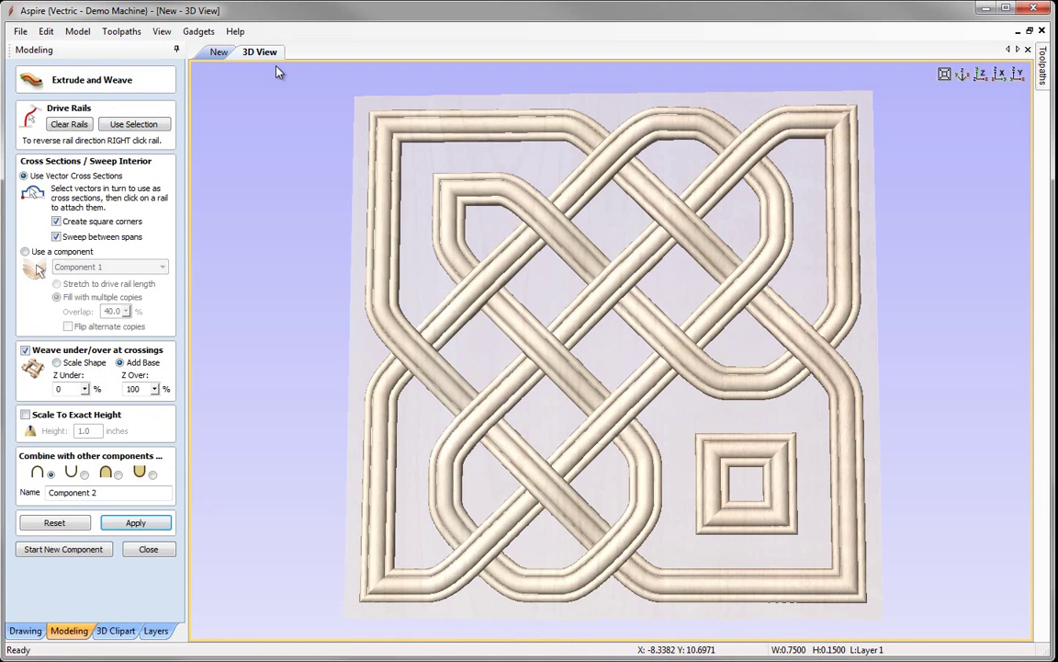
left_click_drag(786, 372, 1026, 390)
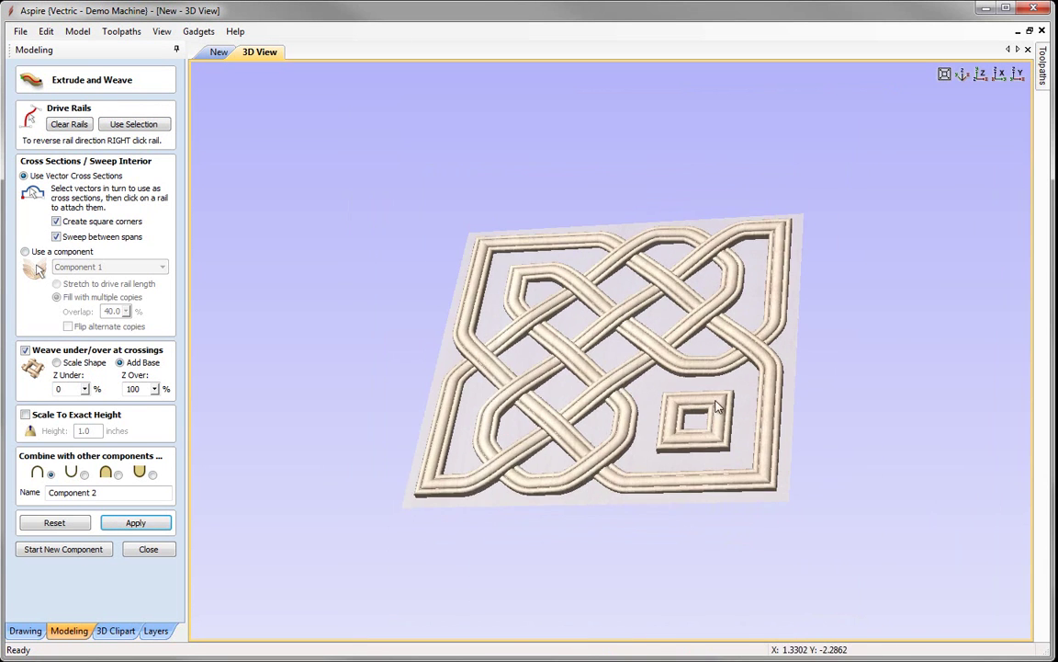
left_click_drag(980, 383, 612, 356)
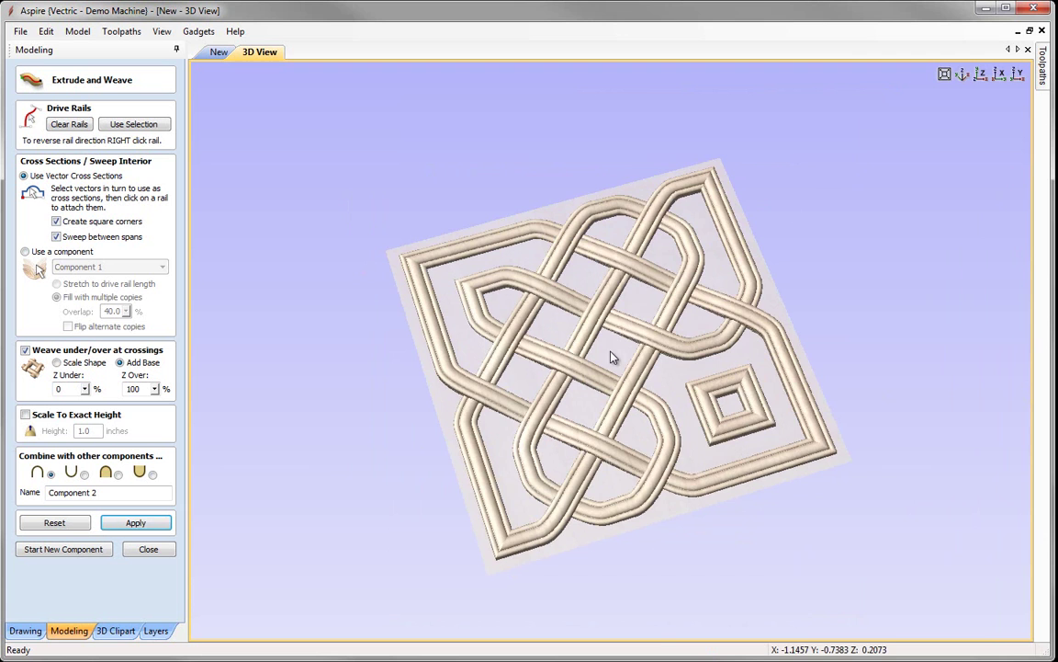
- Return to the 2D view and close the Extrude and Weave tool
mouse_move(577, 308)
left_mouse_down()
mouse_move(738, 344)
mouse_move(465, 314)
left_mouse_up()
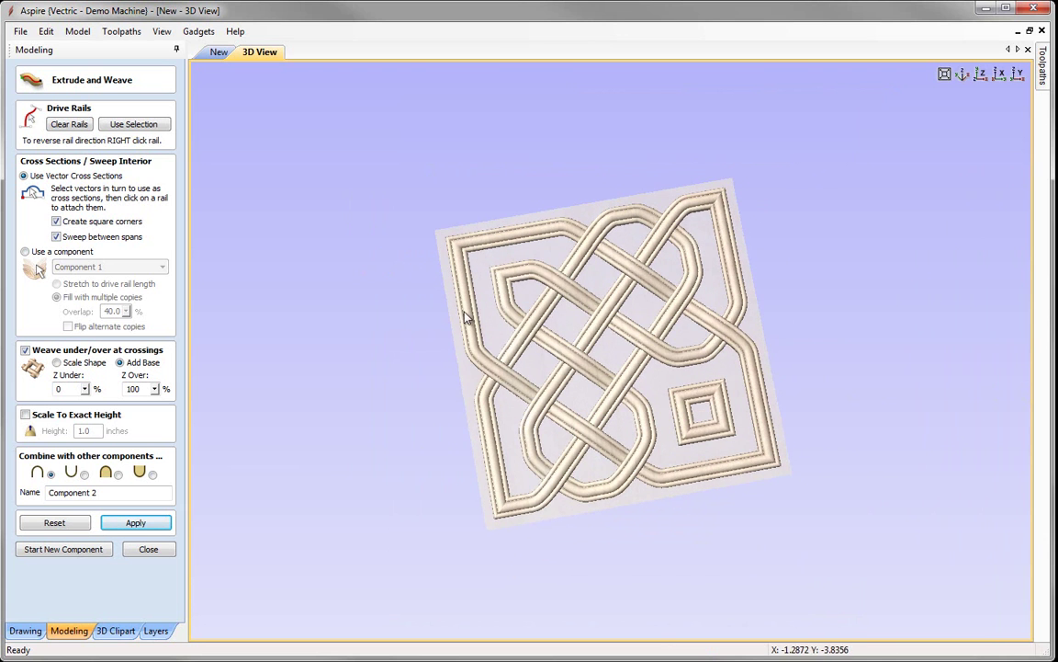
left_click(218, 51)
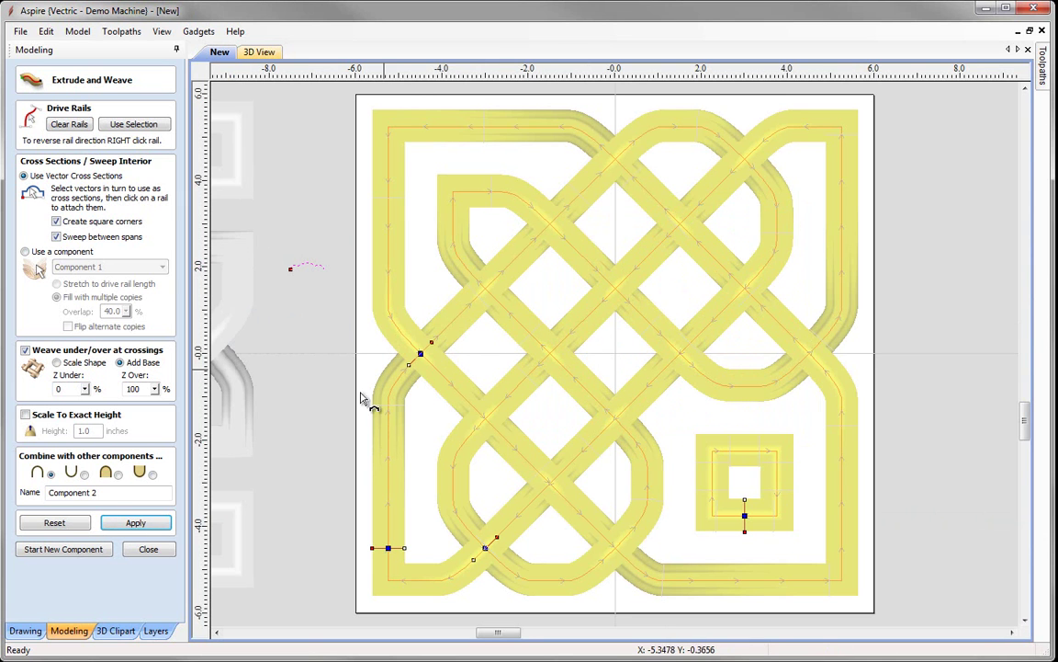
left_click(173, 550)
- Drag Component 2 to the right of the knot's vector square and deselect it
scroll(473, 469, "down", 1)
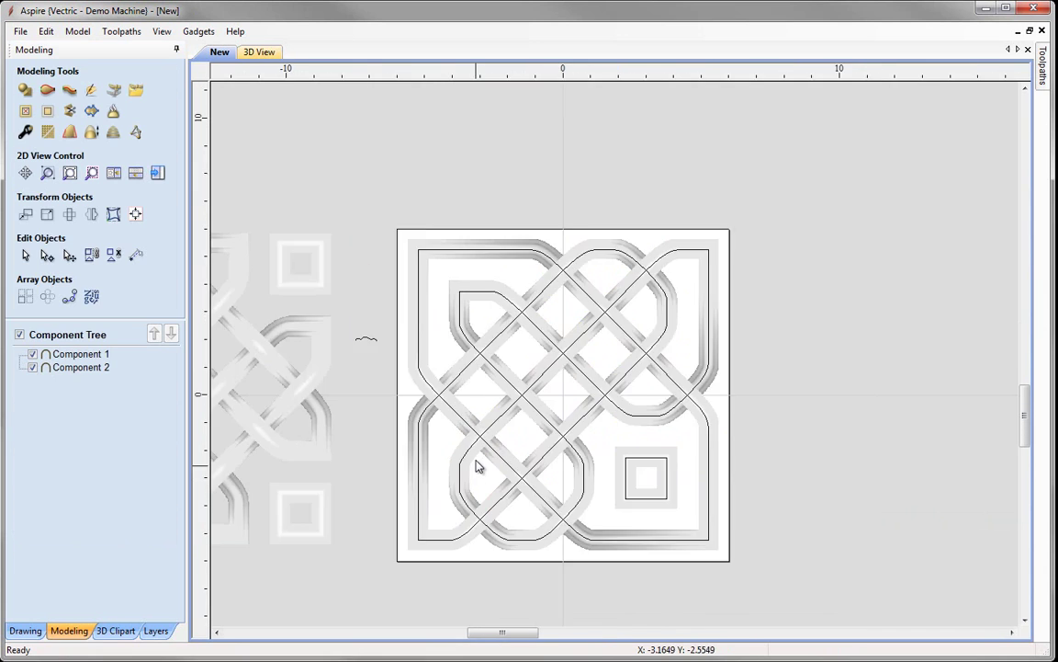
scroll(505, 436, "down", 3)
left_click(572, 388)
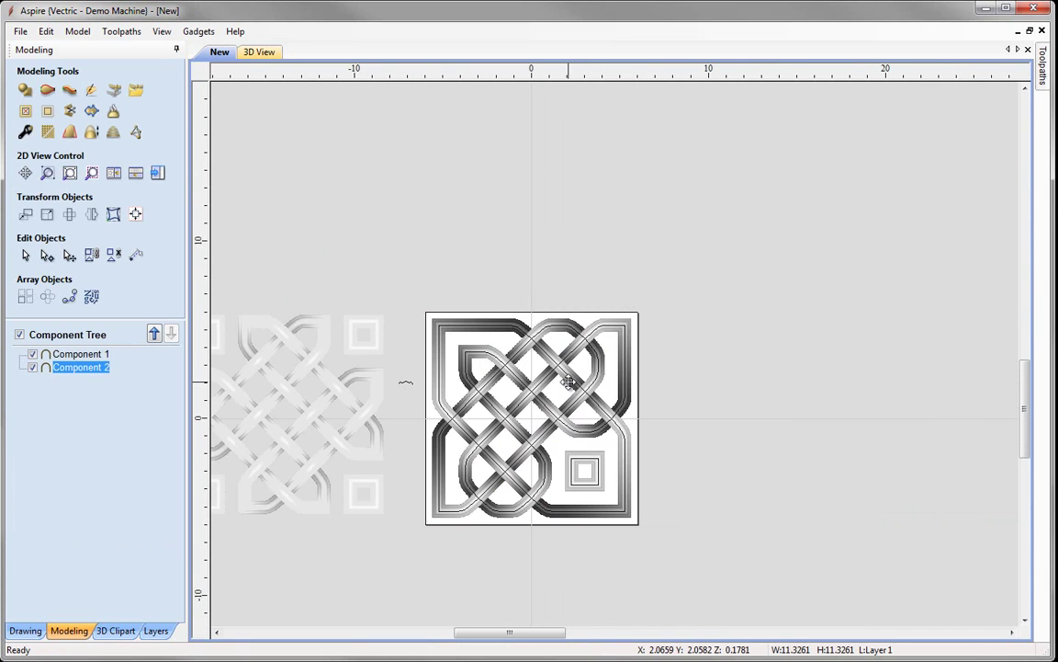
mouse_move(549, 373)
left_mouse_down()
mouse_move(733, 360)
mouse_move(802, 409)
left_mouse_up()
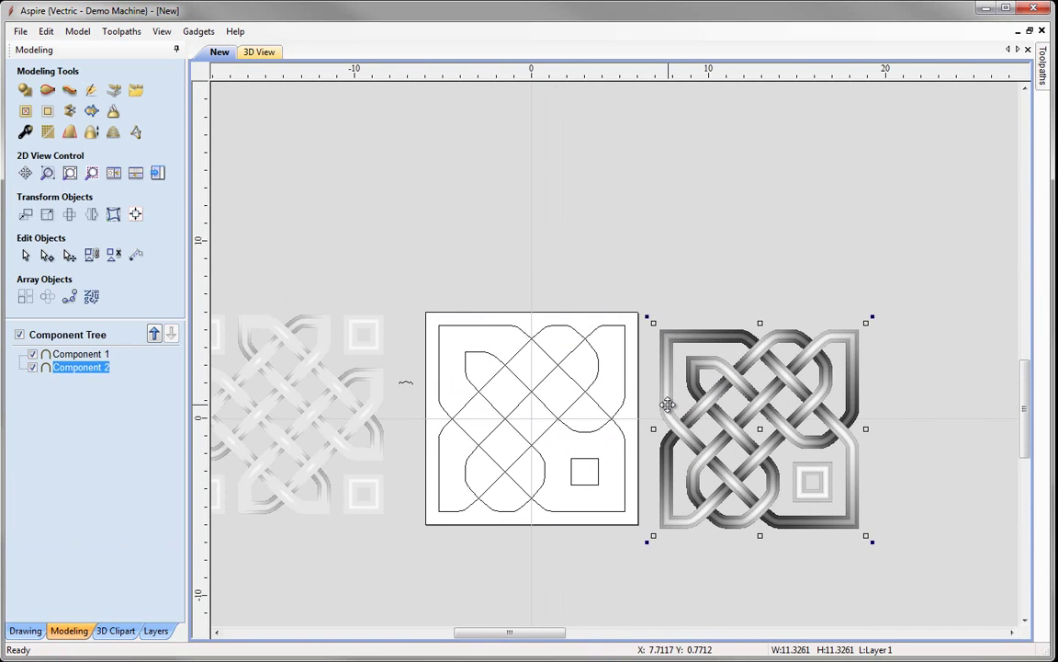
left_click(702, 562)
scroll(542, 367, "up", 1)
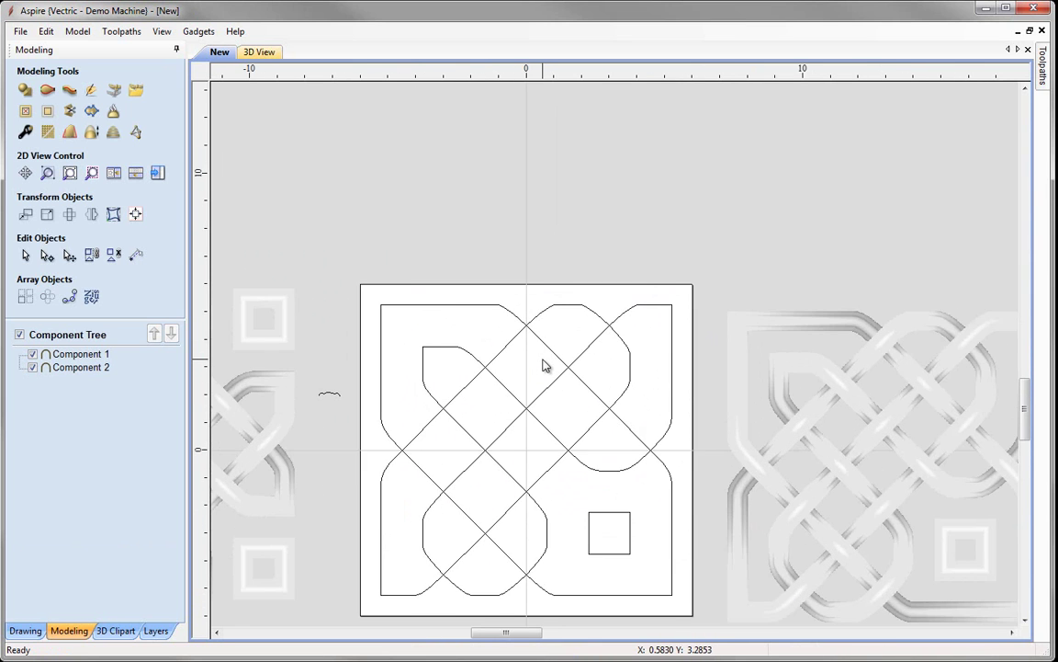
scroll(544, 362, "up", 1)
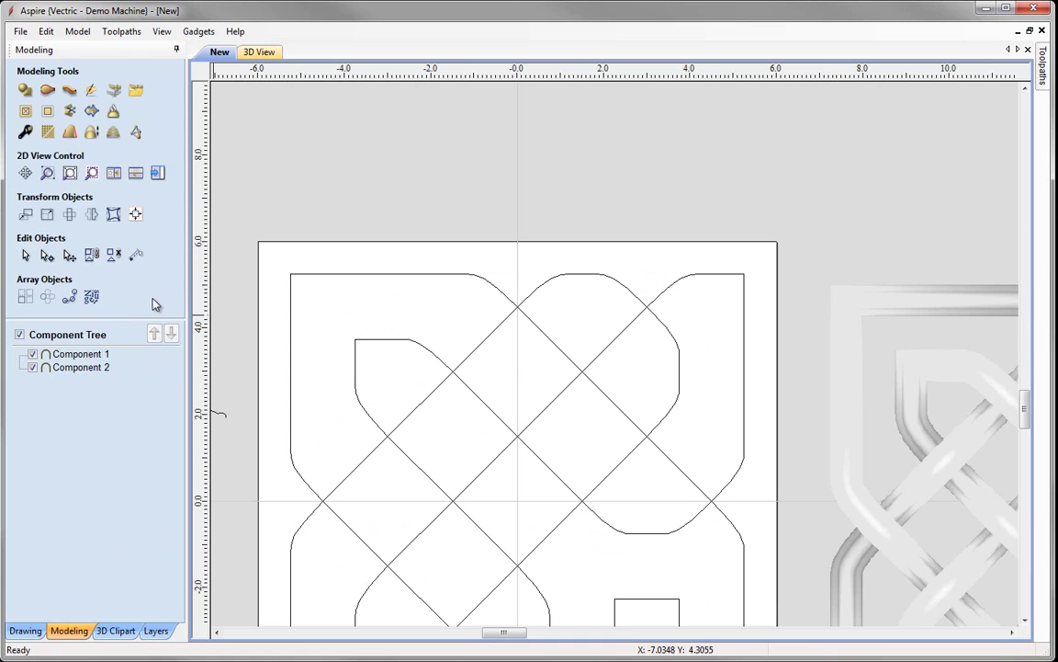
- Draw a small rectangle just above the top of the knot
left_click(25, 630)
left_click(70, 209)
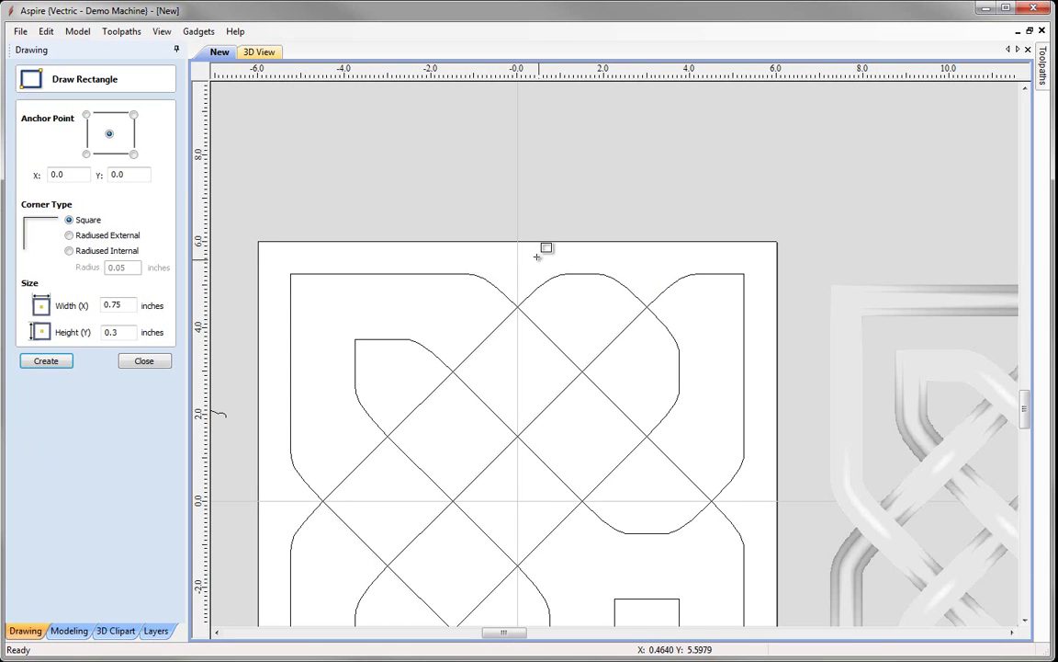
left_click_drag(537, 257, 566, 254)
scroll(559, 260, "up", 1)
scroll(559, 261, "up", 1)
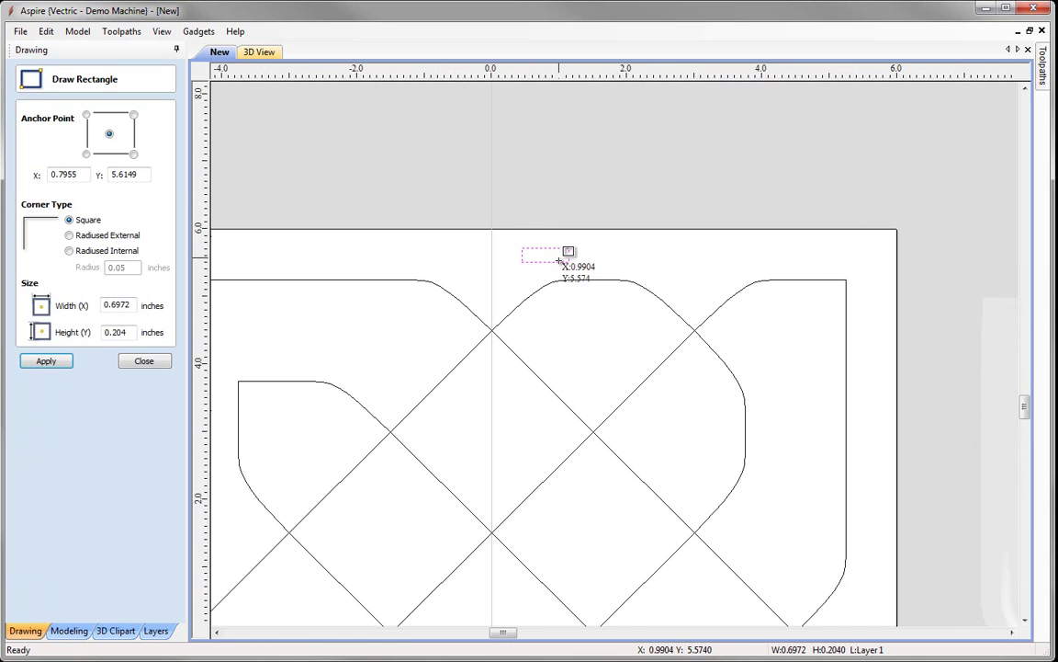
scroll(561, 260, "up", 1)
key("Escape")
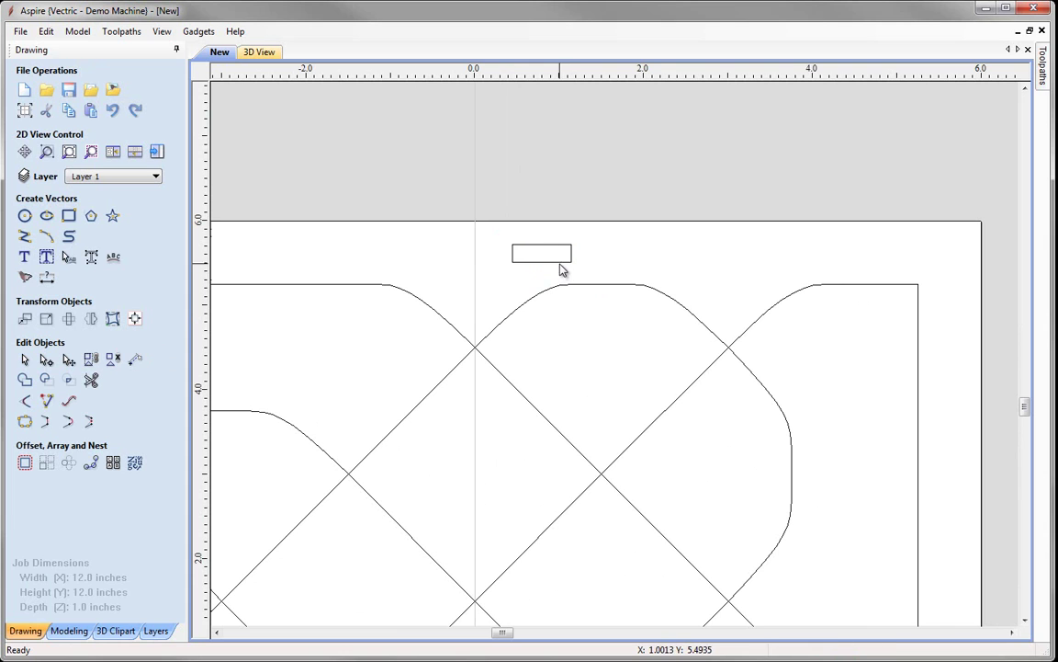
- Node-edit the rectangle into a peak, pulling both lower corners inward and down
left_click(560, 264)
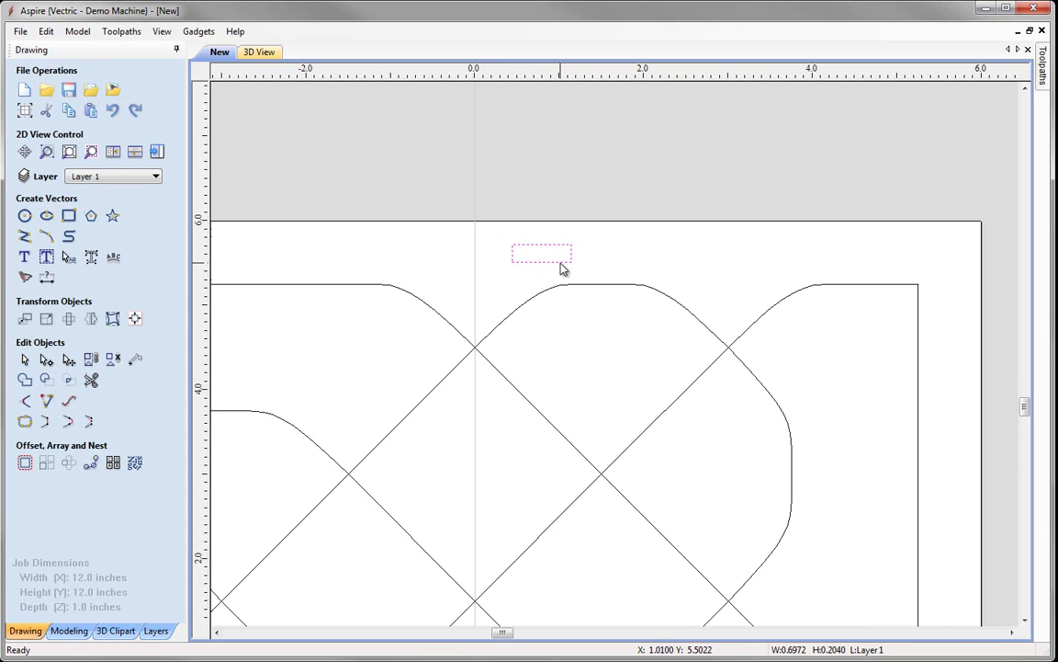
left_click(562, 265)
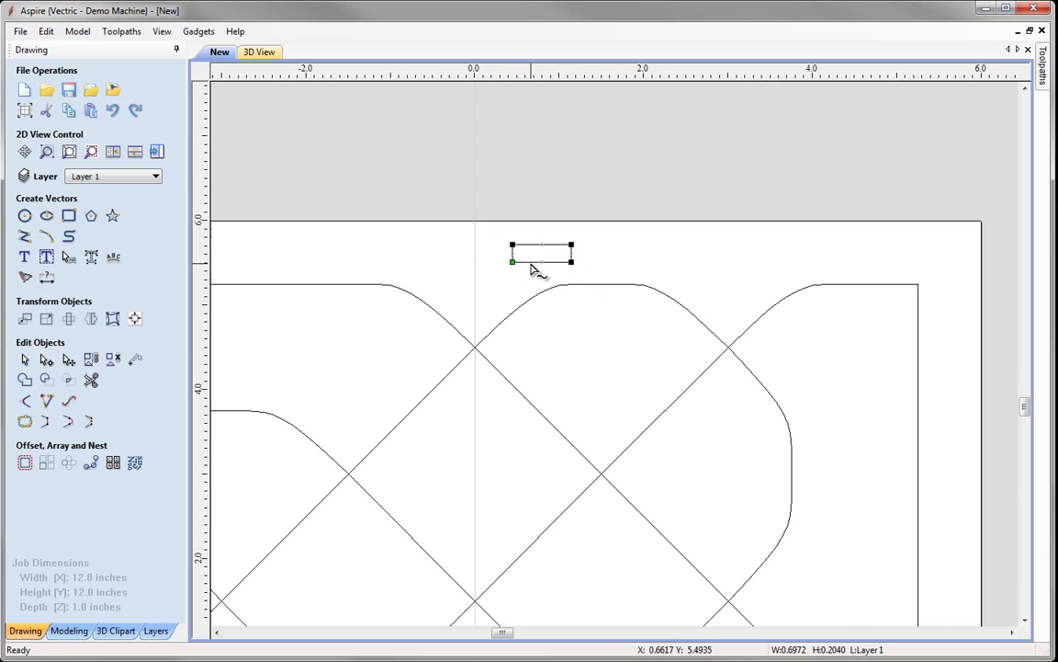
scroll(531, 269, "up", 3)
scroll(542, 262, "up", 3)
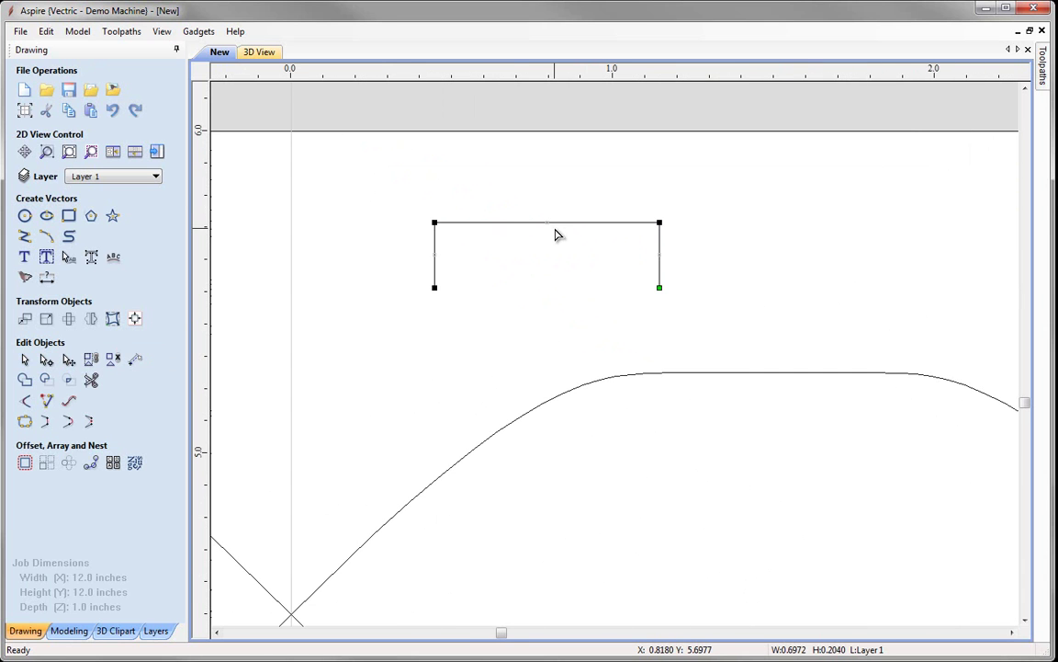
left_click_drag(550, 219, 547, 180)
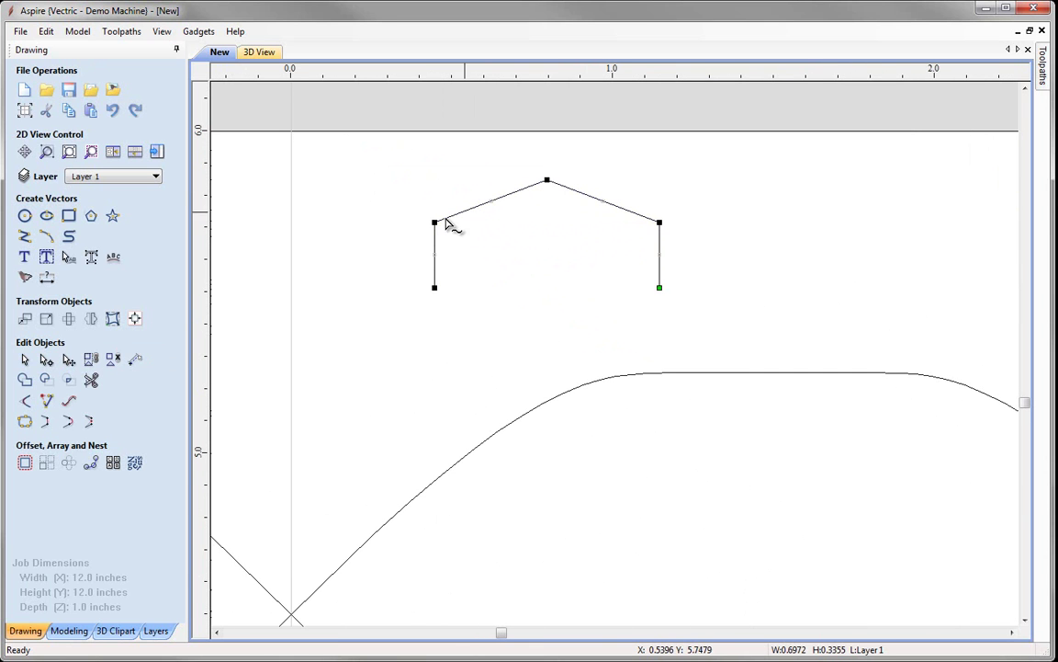
left_click_drag(435, 222, 461, 231)
mouse_move(659, 222)
left_mouse_down()
mouse_move(617, 235)
mouse_move(626, 229)
left_mouse_up()
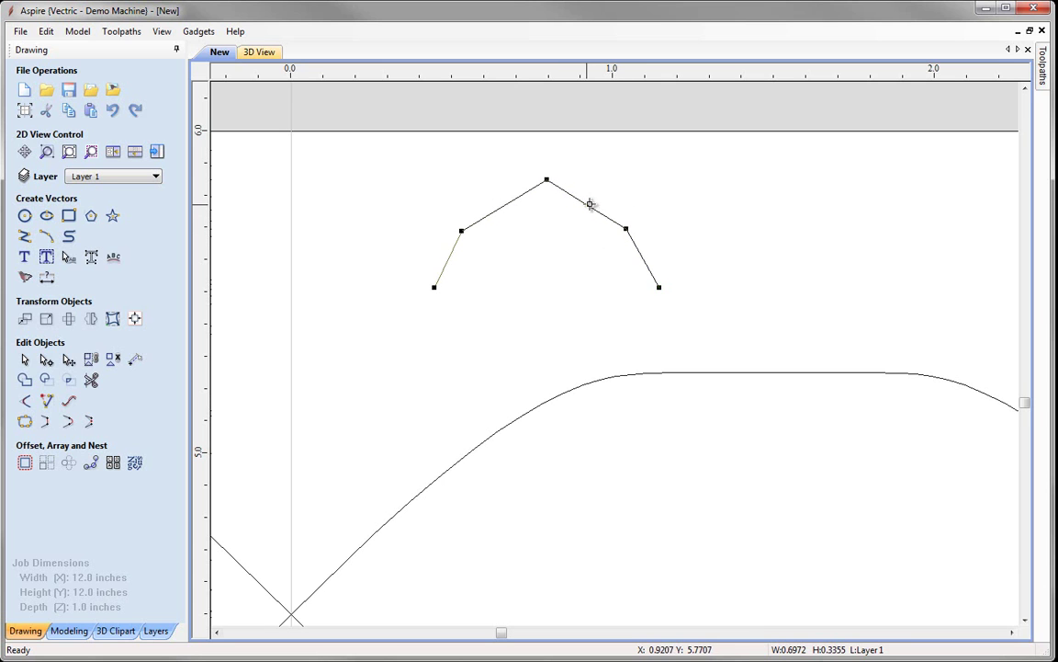
- Add two nodes on the slopes and drag them down to notch the profile
double_click(595, 200)
double_click(501, 207)
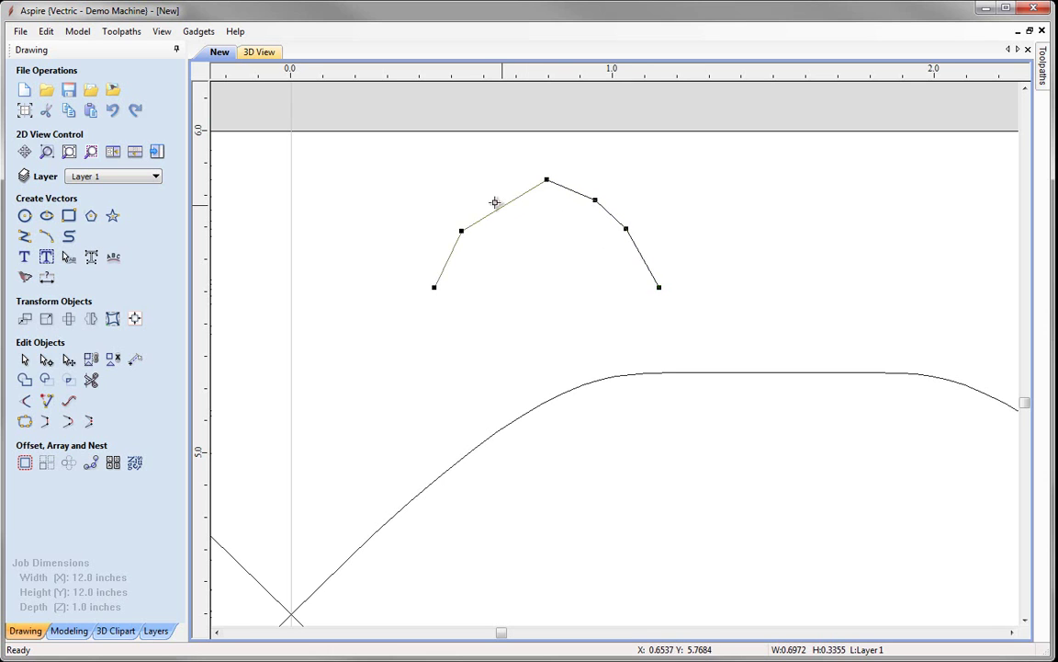
mouse_move(501, 206)
left_mouse_down()
mouse_move(492, 199)
mouse_move(504, 223)
left_mouse_up()
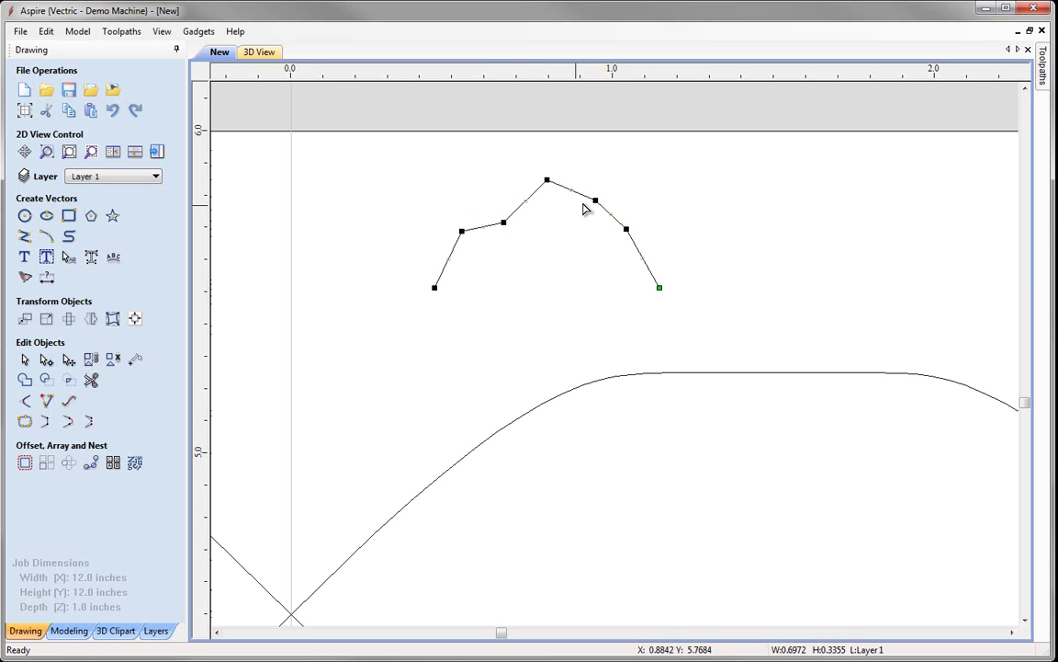
mouse_move(594, 201)
left_mouse_down()
mouse_move(570, 221)
mouse_move(584, 221)
left_mouse_up()
scroll(589, 288, "down", 3)
scroll(638, 354, "down", 2)
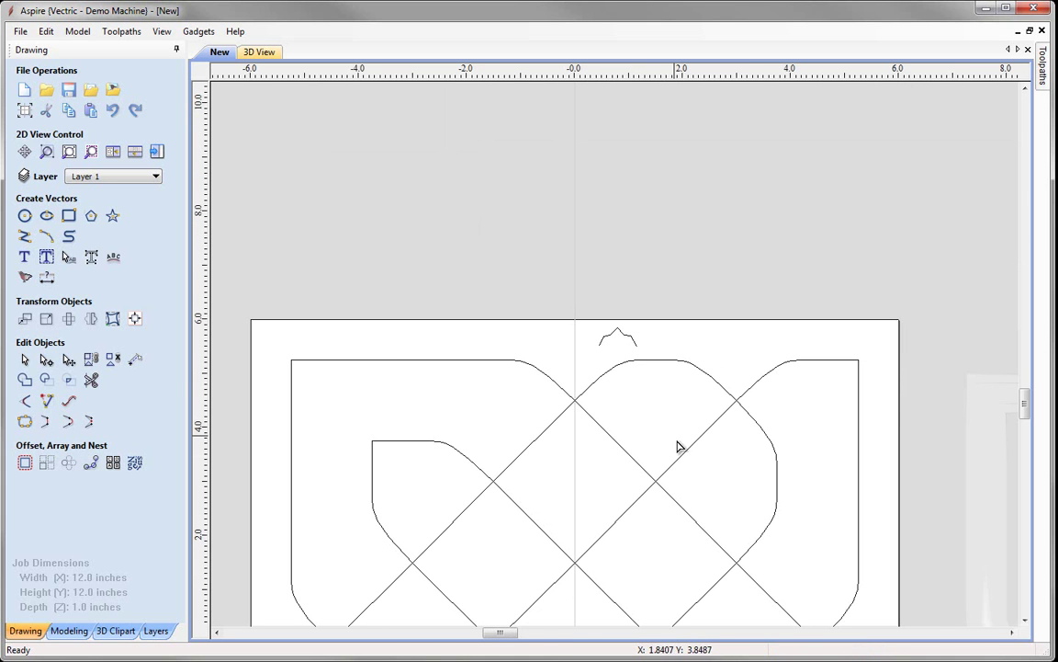
scroll(660, 455, "down", 2)
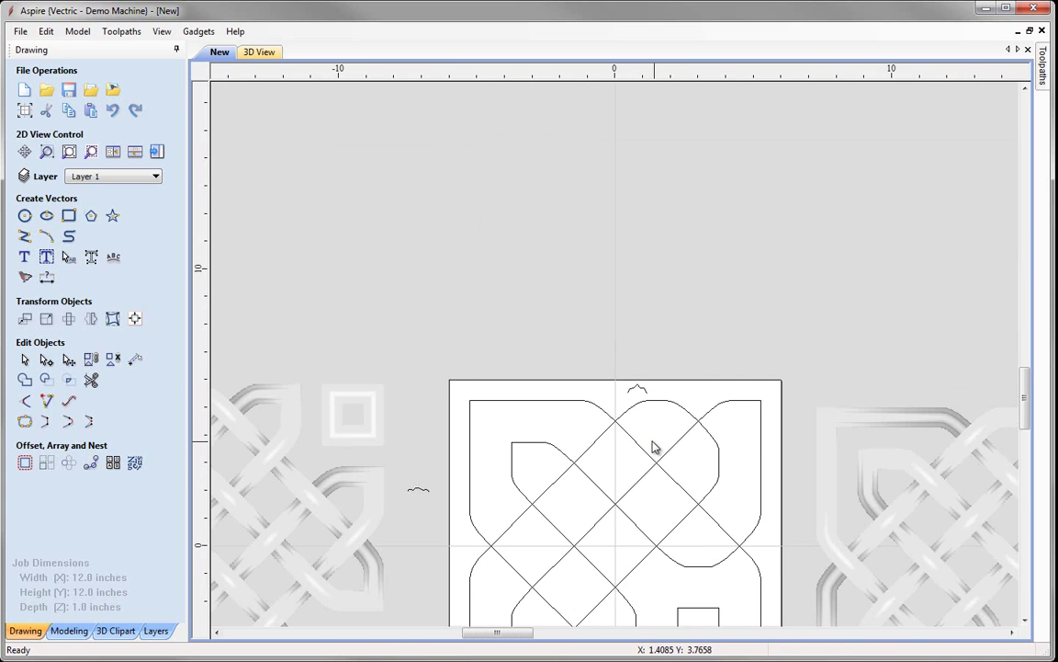
scroll(653, 443, "up", 1)
scroll(634, 413, "up", 2)
scroll(625, 367, "up", 1)
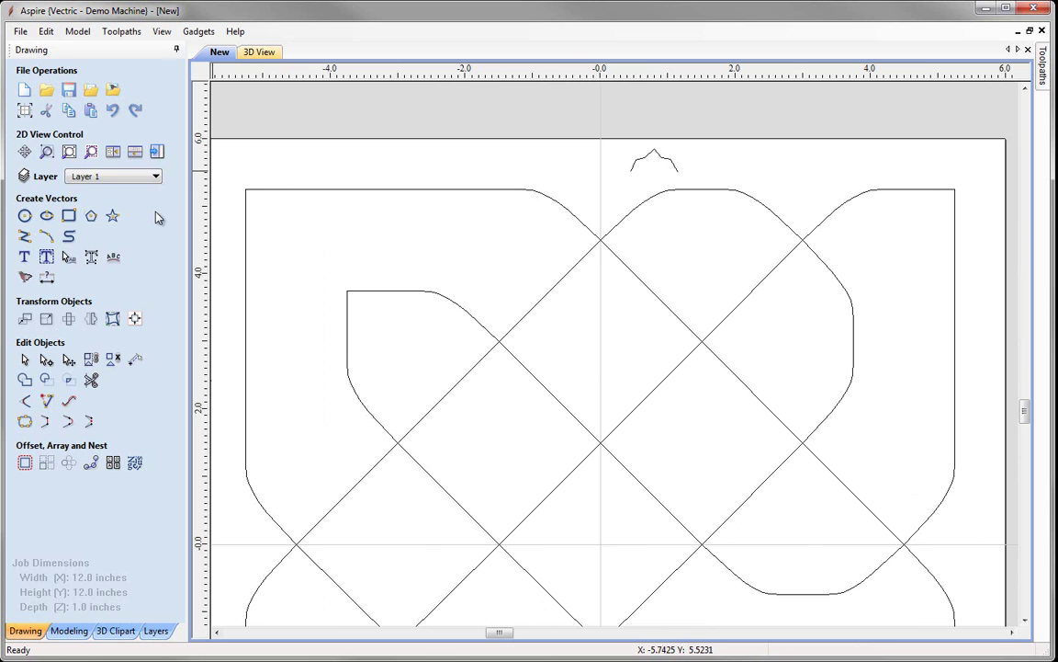
- Extrude and Weave the knot curves with the notched profile into Component 3 and view it in perspective
key("F11")
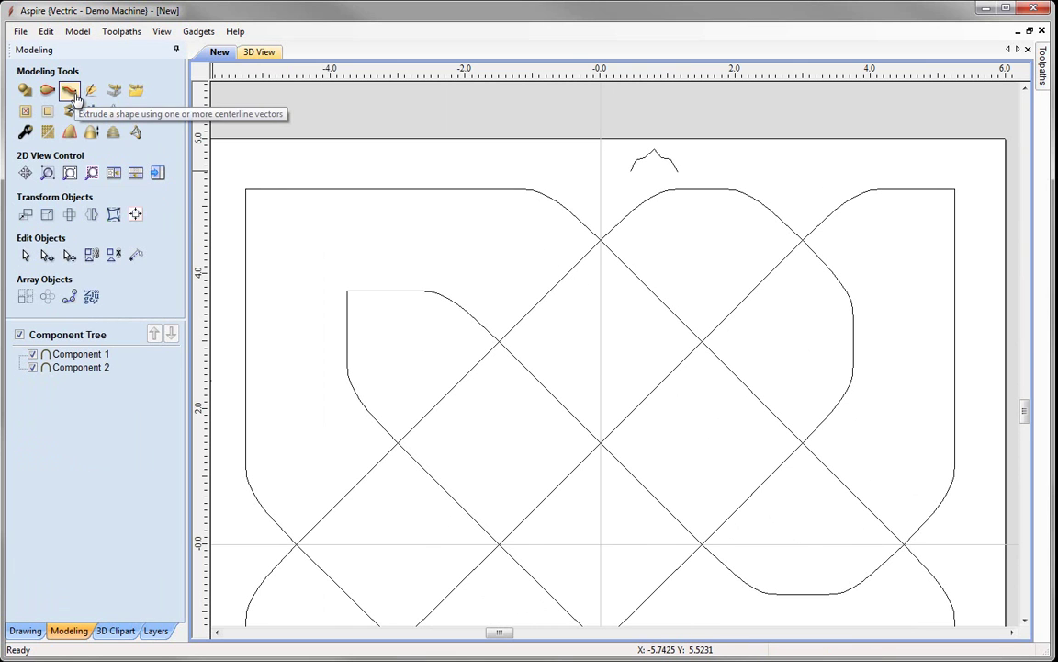
left_click(71, 92)
left_click(378, 191)
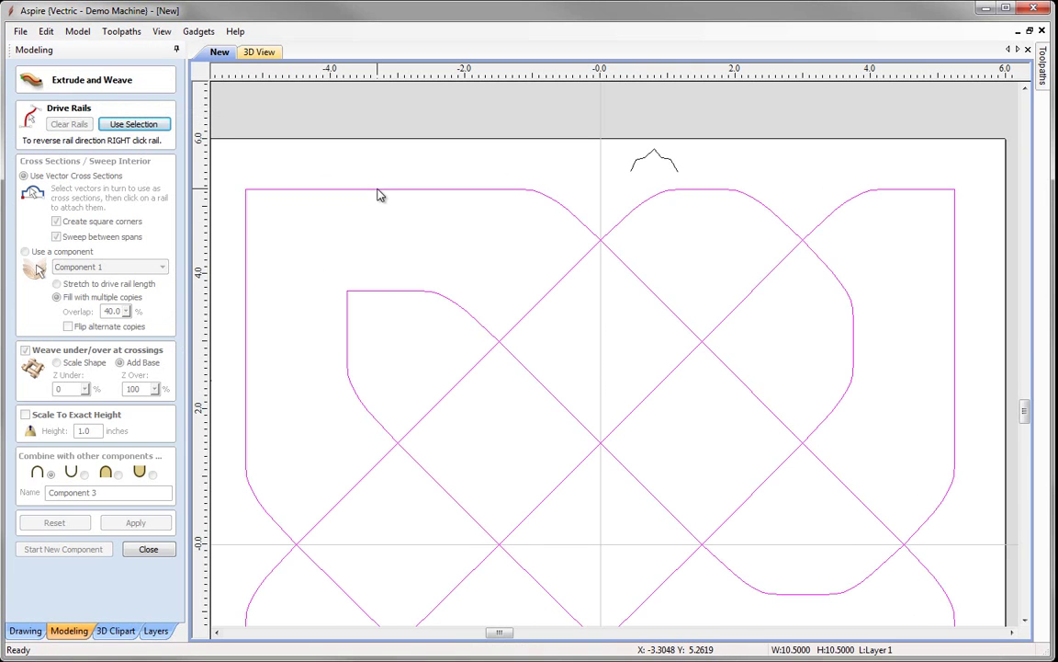
left_click(138, 123)
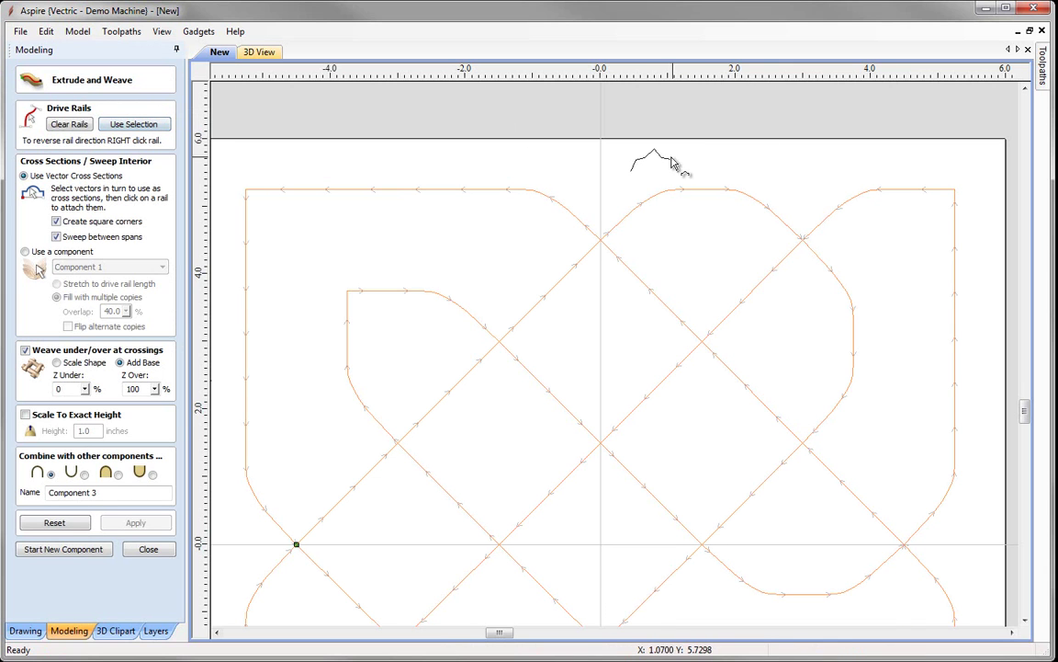
left_click(643, 159)
left_click(668, 196)
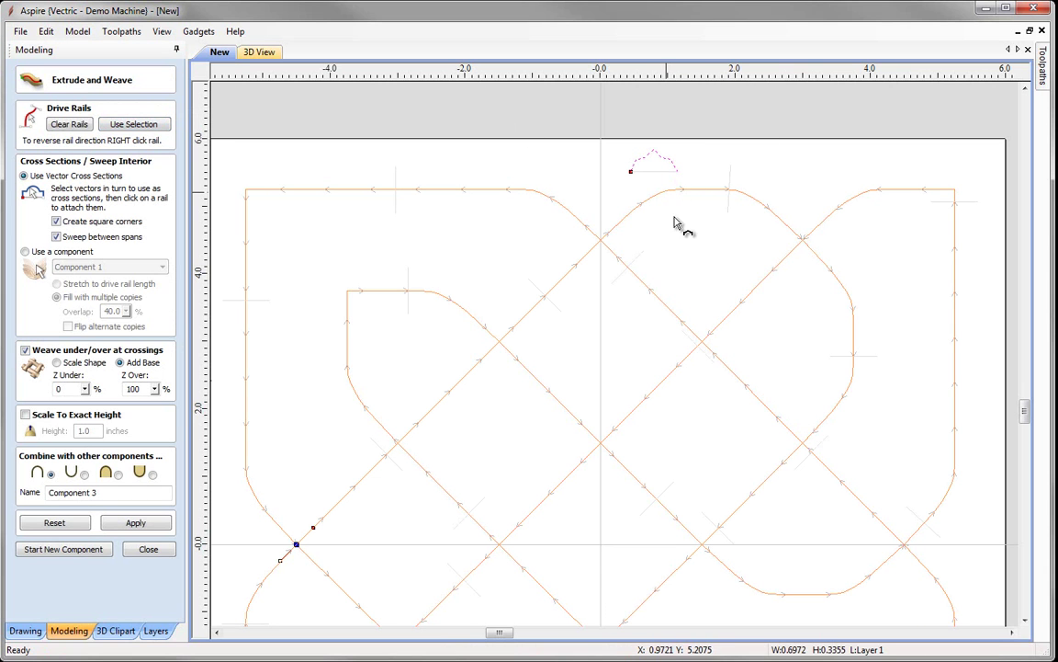
left_click(114, 524)
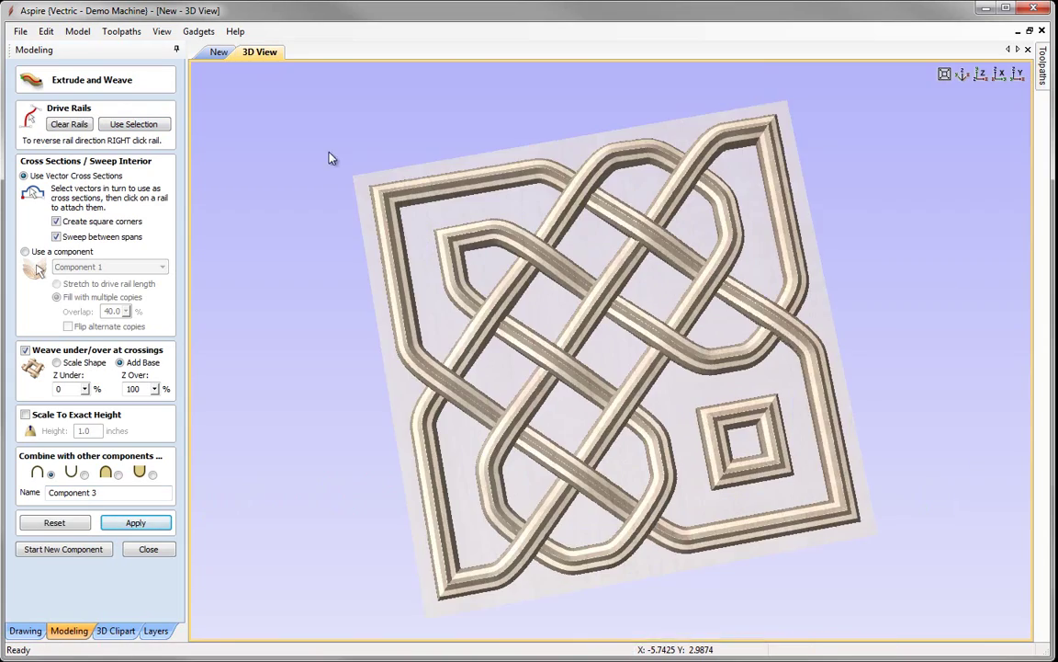
mouse_move(332, 158)
left_mouse_down()
mouse_move(639, 472)
mouse_move(695, 471)
mouse_move(708, 428)
left_mouse_up()
scroll(639, 472, "up", 5)
scroll(642, 478, "down", 3)
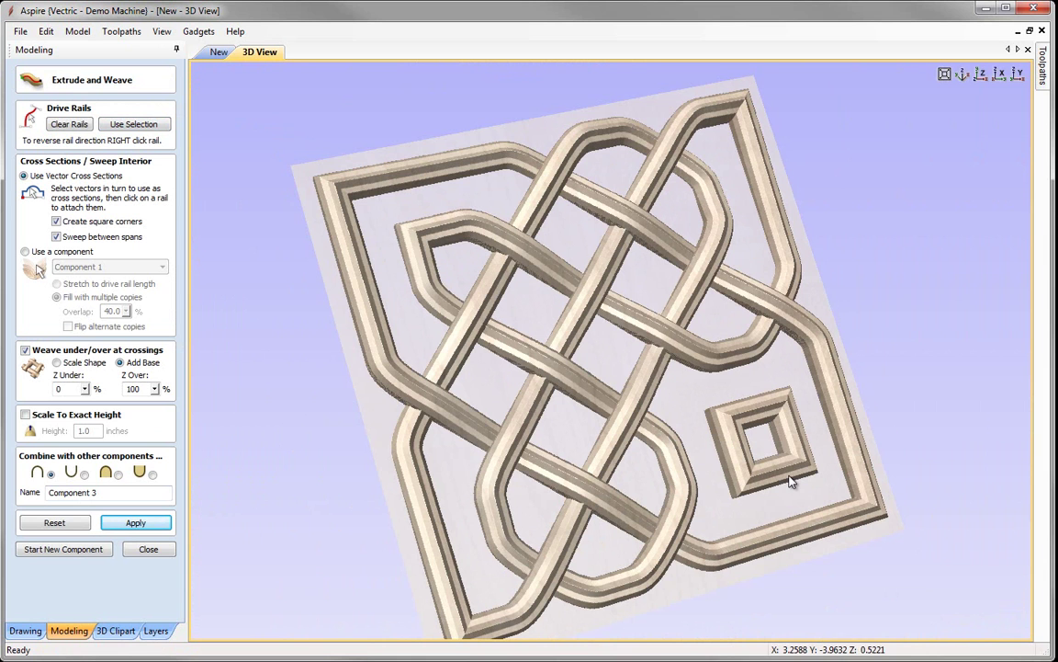
- Rebuild the weave with Scale Shape so under-crossings drop to 20%, then orbit to check
left_click(57, 364)
mouse_move(510, 358)
left_mouse_down()
mouse_move(585, 349)
mouse_move(510, 349)
left_mouse_up()
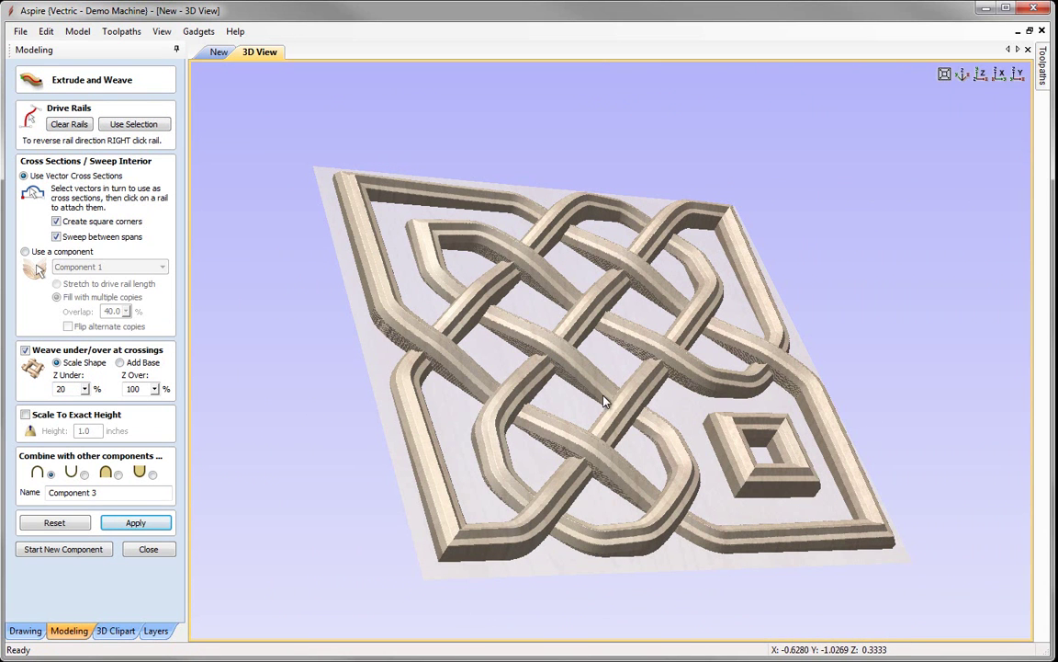
left_click_drag(592, 420, 552, 422)
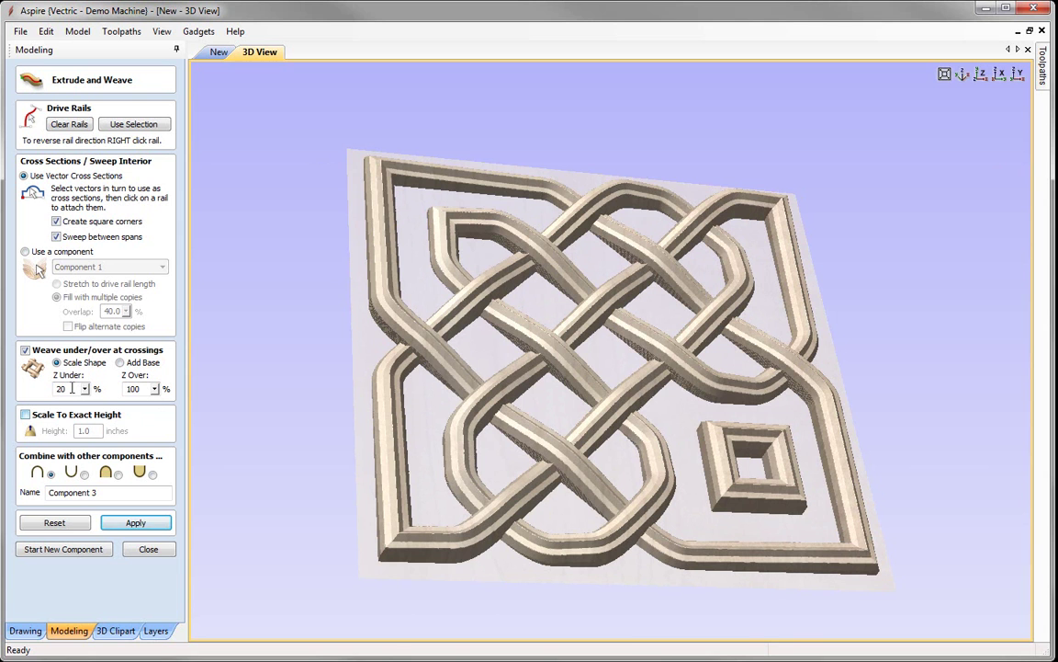
left_click(138, 522)
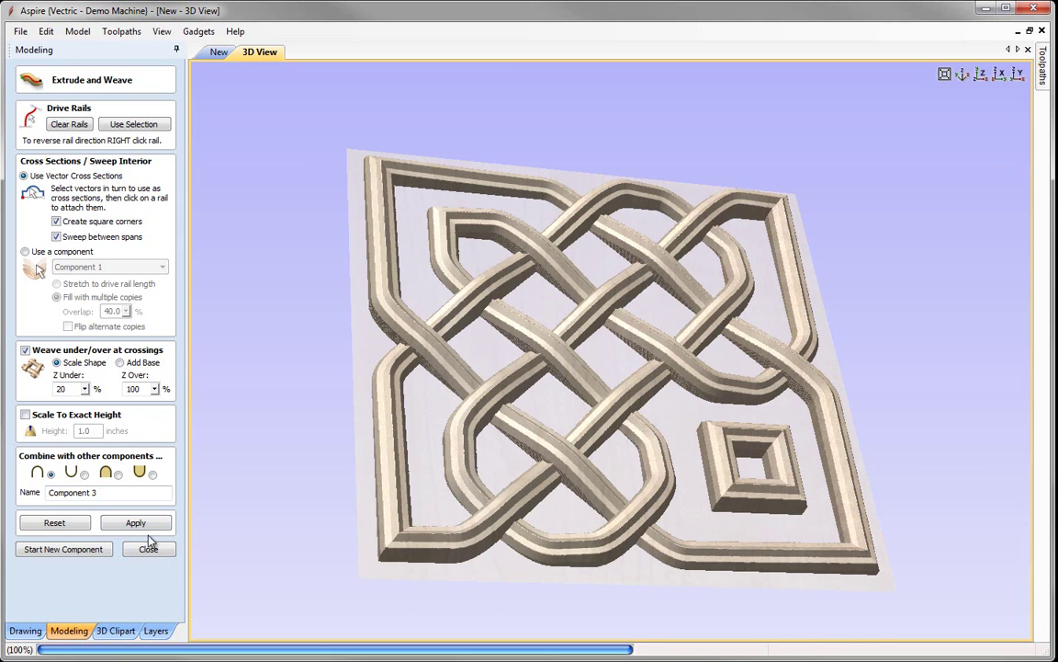
mouse_move(297, 528)
left_mouse_down()
mouse_move(489, 496)
mouse_move(505, 386)
left_mouse_up()
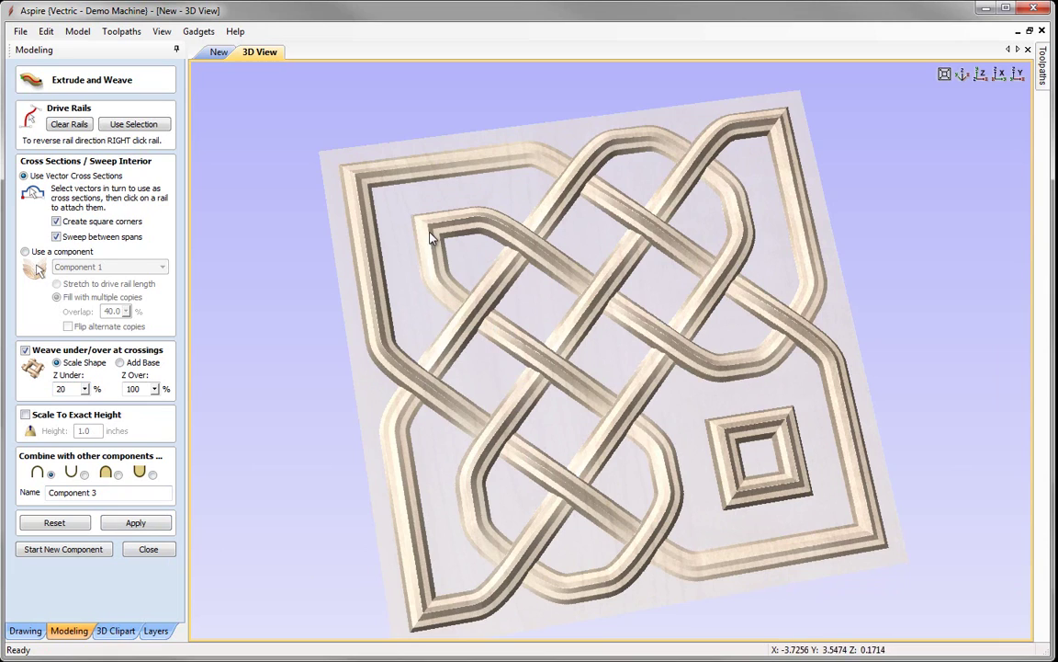
mouse_move(633, 421)
left_mouse_down()
mouse_move(476, 228)
mouse_move(915, 369)
mouse_move(570, 375)
left_mouse_up()
scroll(646, 361, "up", 3)
mouse_move(647, 361)
left_mouse_down()
mouse_move(835, 411)
mouse_move(847, 402)
left_mouse_up()
- Rebuild Component 3 with Create square corners turned off
left_click(57, 222)
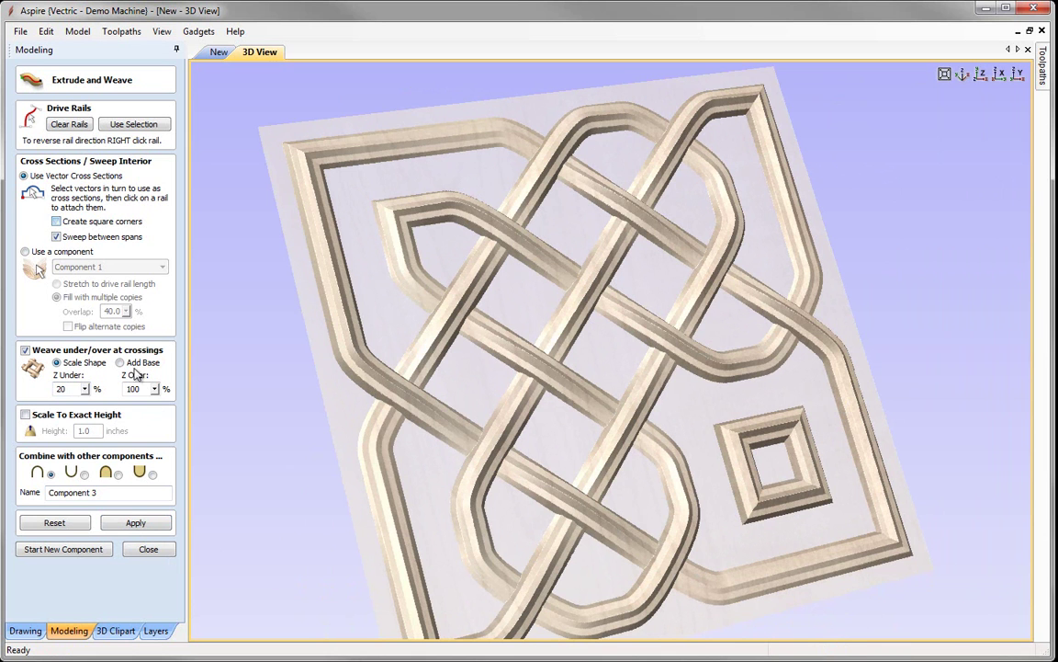
left_click(136, 522)
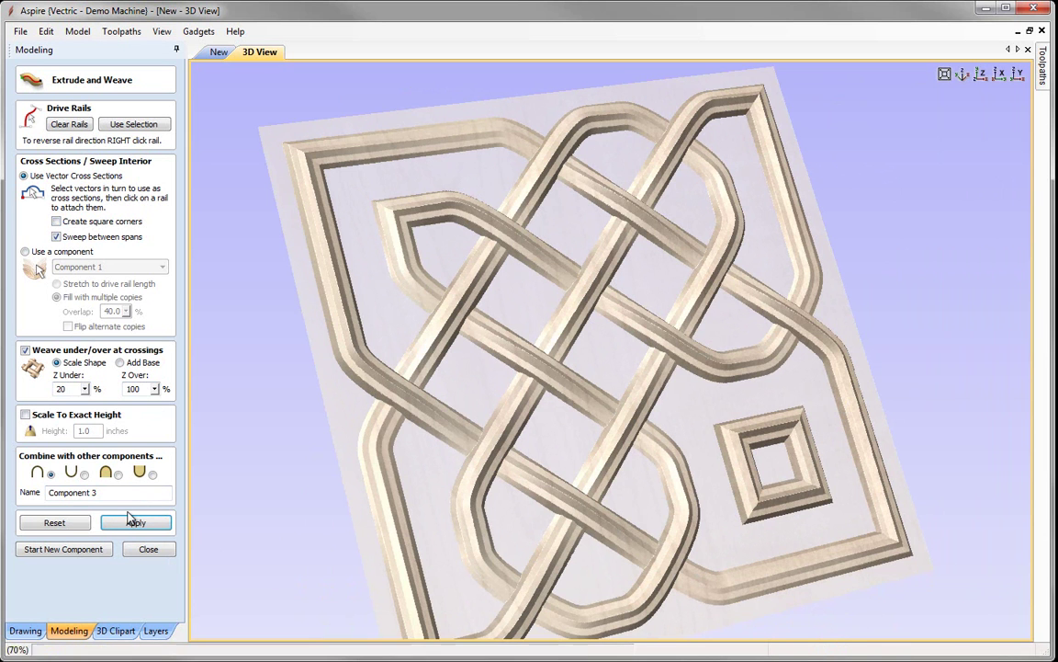
left_click_drag(717, 459, 786, 468)
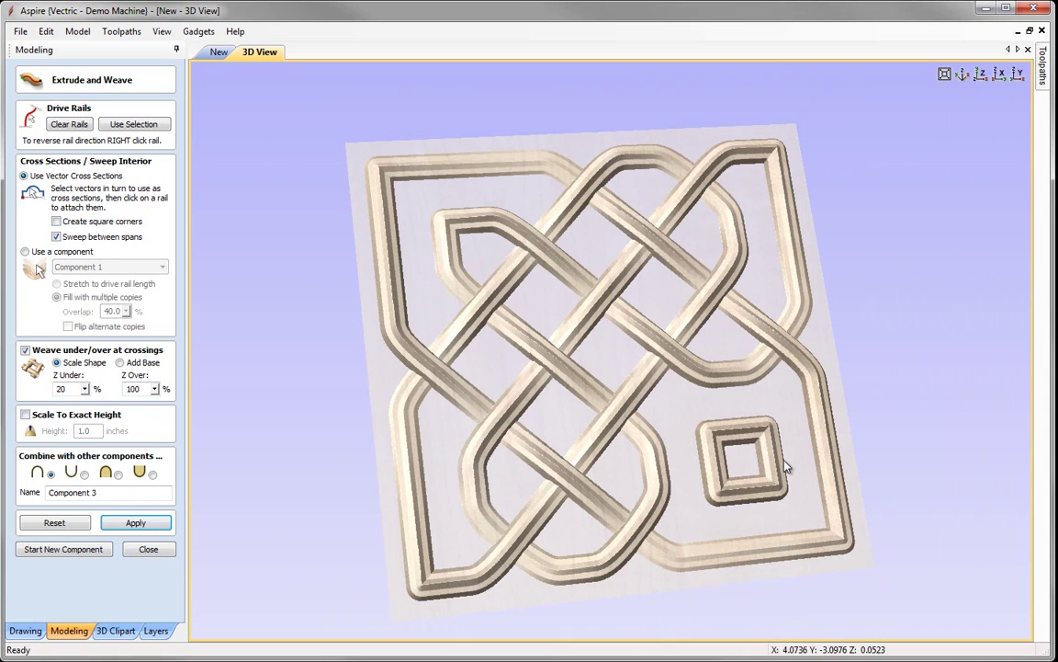